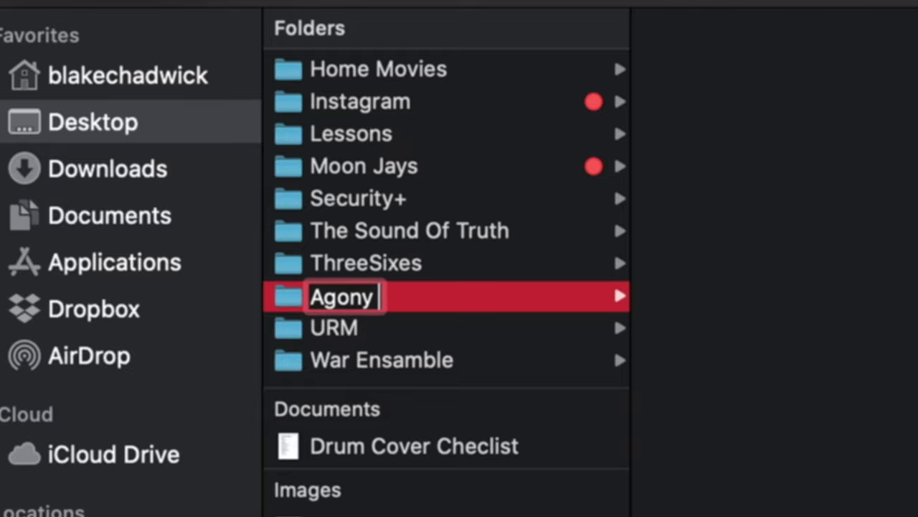
Step: Name the Desktop folder 'Agony Of Defeat' and create an 'Art' subfolder inside it
type("efeat")
key("Return")
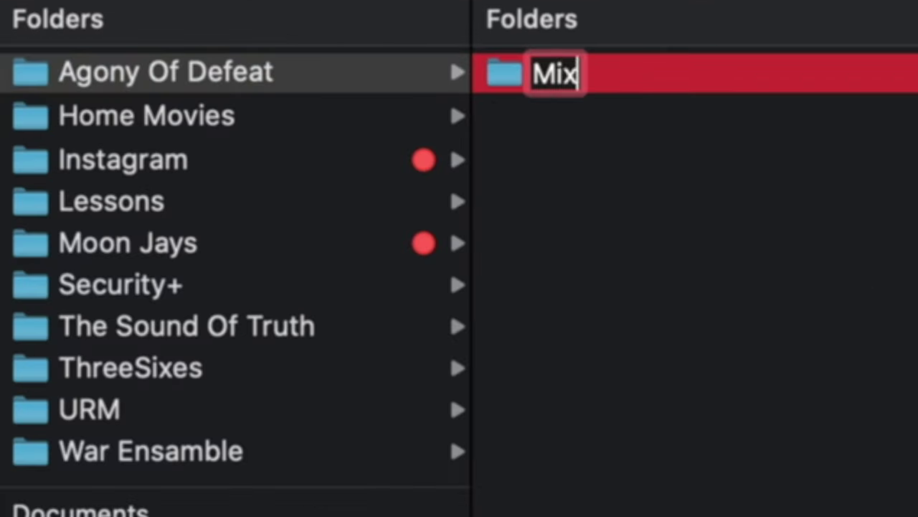
left_click(872, 326)
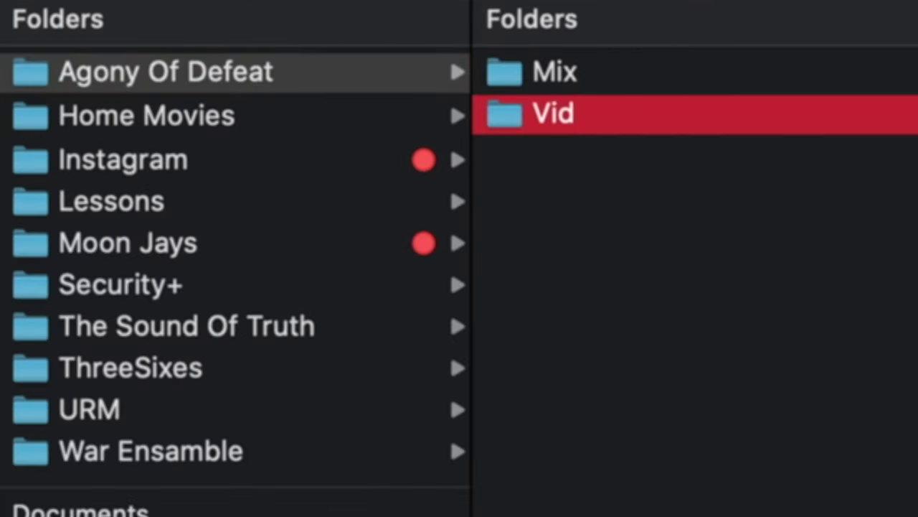
key("shift+super+n")
type("Art")
key("Return")
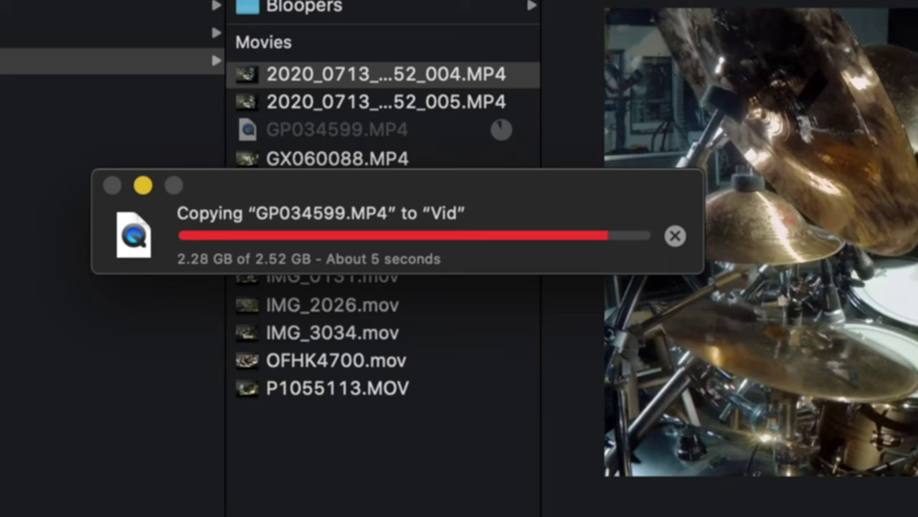
Step: Trim GP034599.MP4 to start at 02:31.94 and cut off its end
double_click(437, 132)
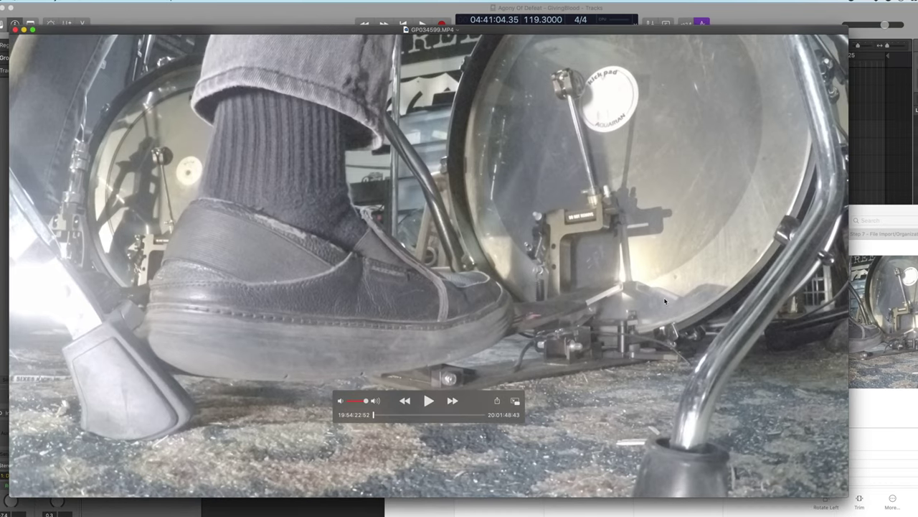
key("super+t")
left_click_drag(795, 469, 767, 470)
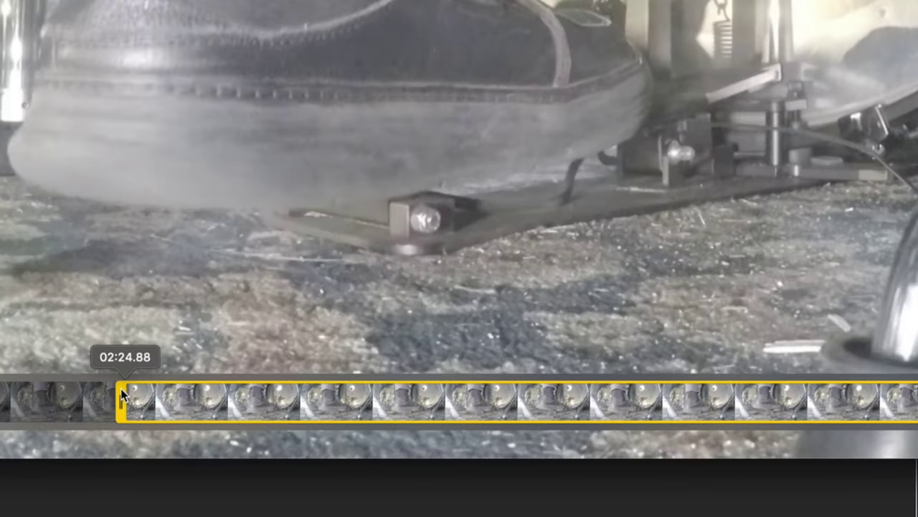
left_click_drag(117, 399, 141, 400)
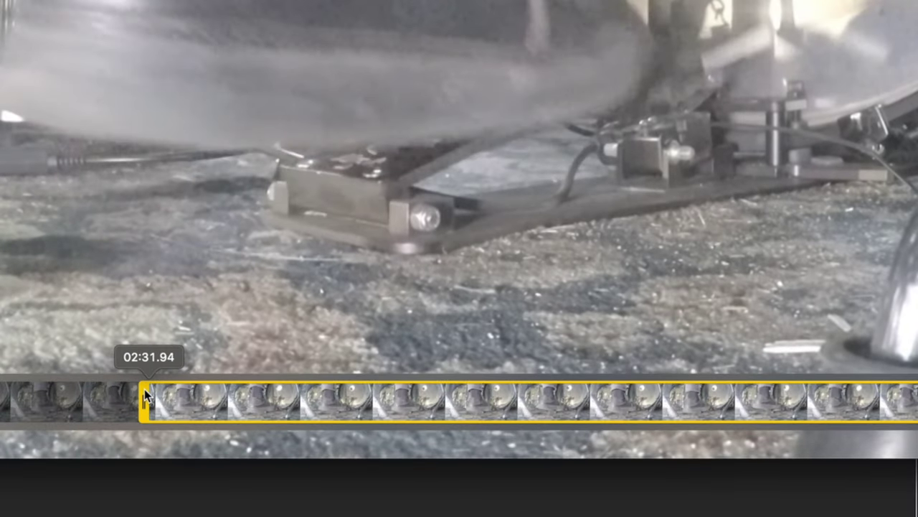
left_click(742, 389)
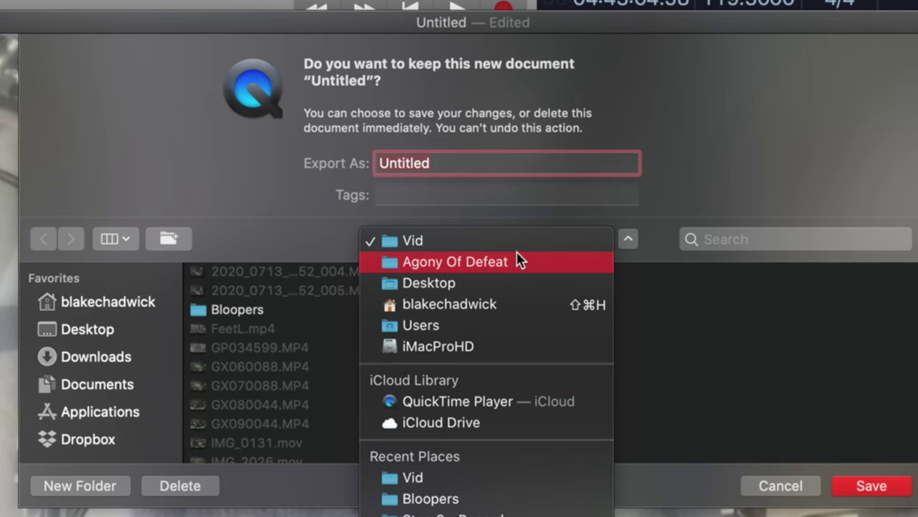
Step: Save the trimmed clip into the Vid folder and select the video files there
left_click(500, 164)
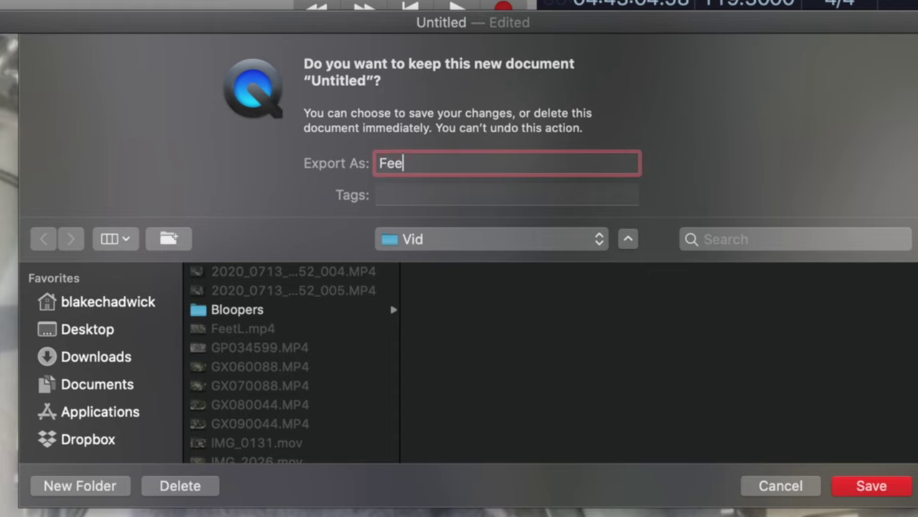
left_click(871, 485)
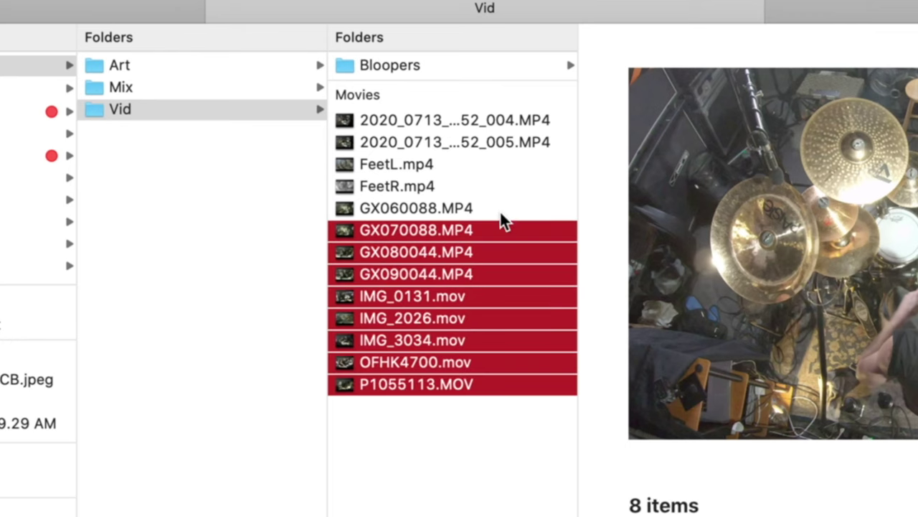
left_click_drag(500, 213, 479, 123)
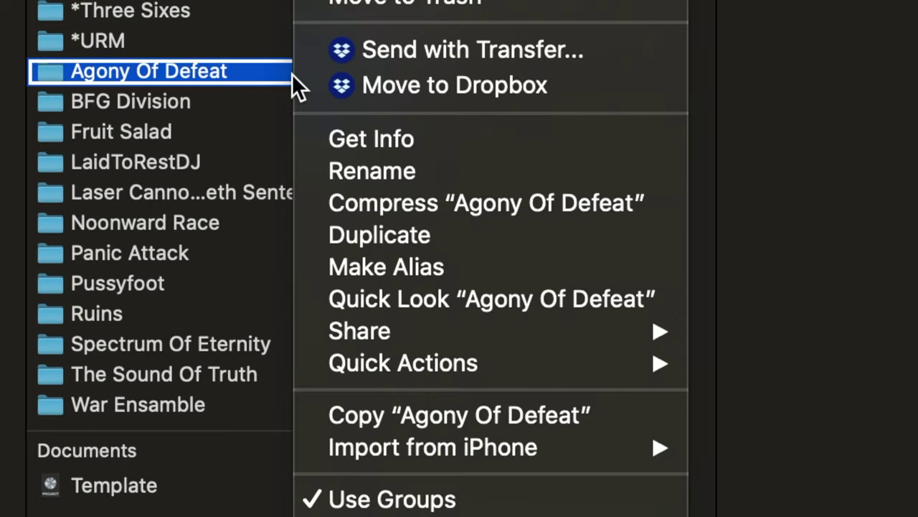
Step: Save the Sepultura Quadra cover image to disk and look through the saved image files
mouse_move(538, 348)
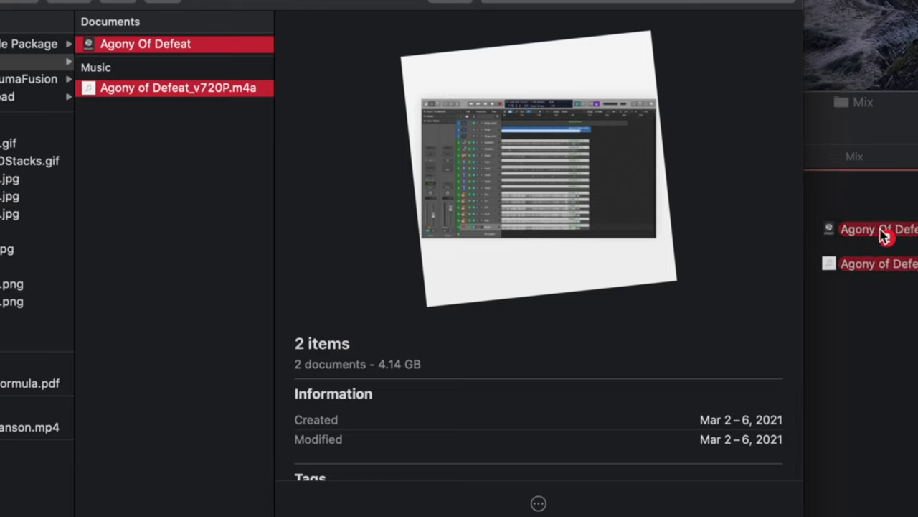
key("space")
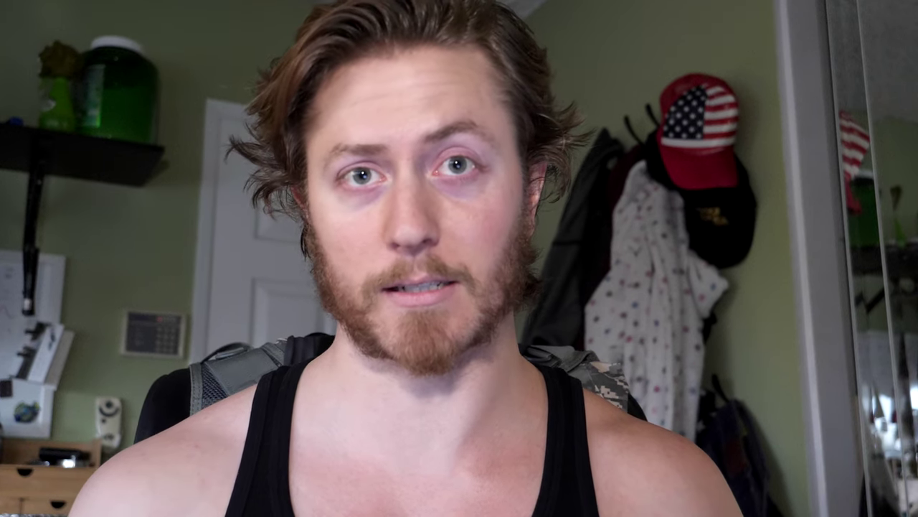
right_click(558, 230)
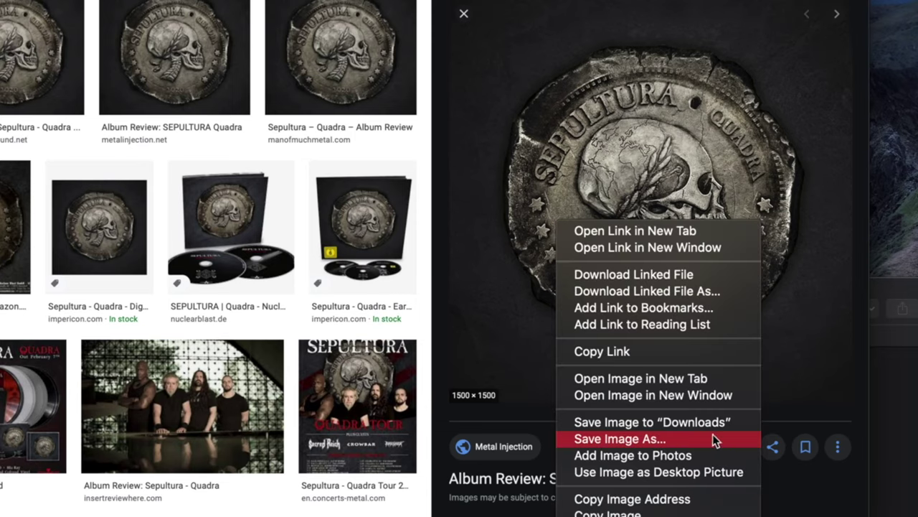
left_click(712, 438)
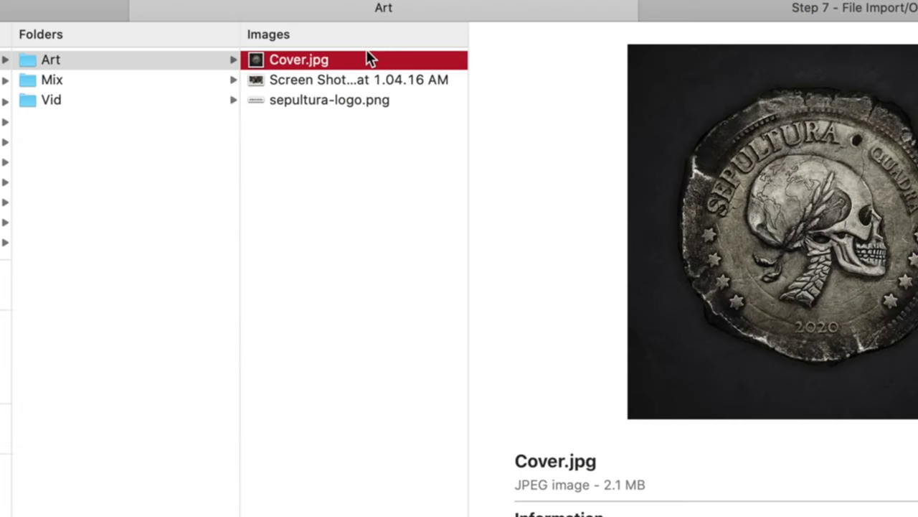
key("Down")
key("Down")
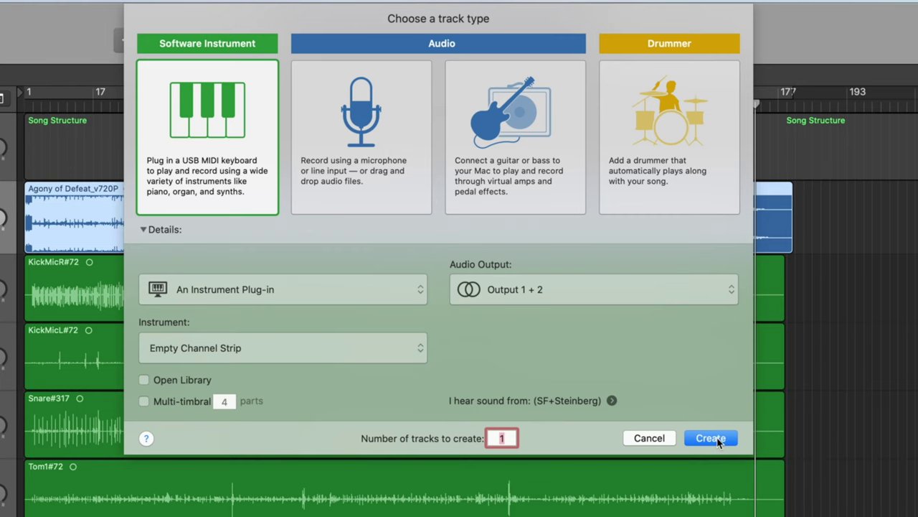
Step: Create a software instrument track with the Allround kit preset, then bring up the project's options
left_click(710, 438)
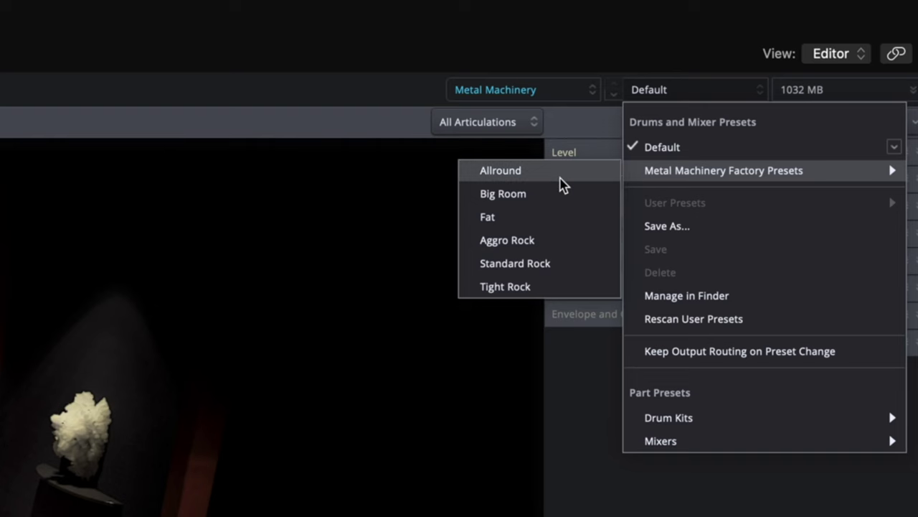
left_click(561, 172)
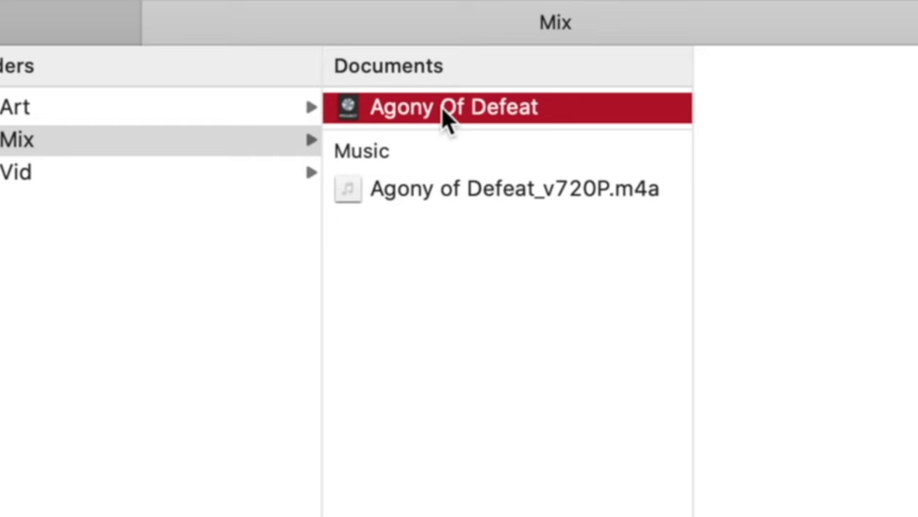
right_click(441, 109)
Step: Load the Room, Snare and Tom recordings into the Tracker, replacing KickMicL#72 with Kick 2
left_click(672, 194)
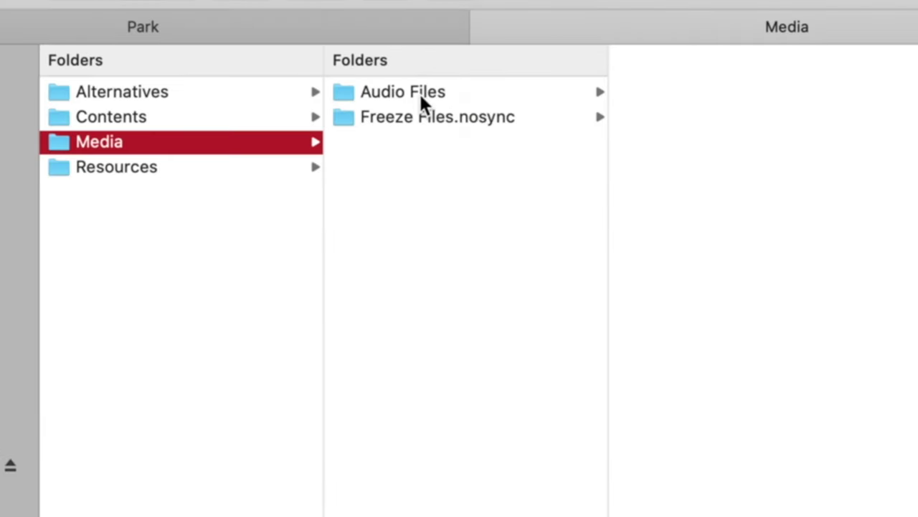
left_click(423, 105)
left_click_drag(710, 441, 690, 321)
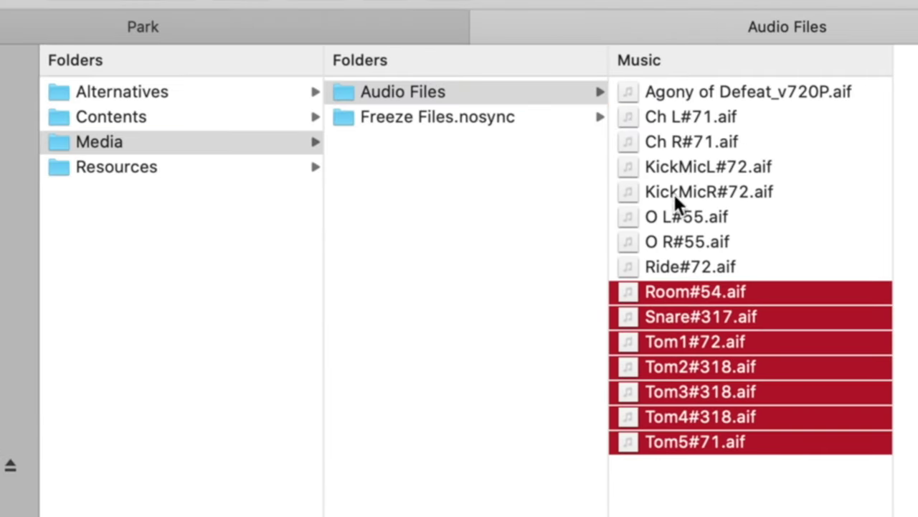
left_click_drag(675, 172, 147, 129)
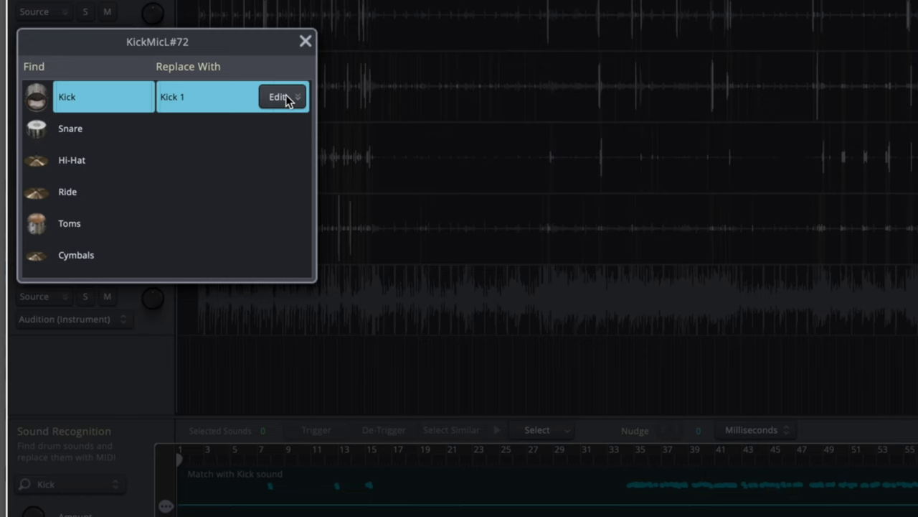
left_click(285, 95)
left_click(192, 213)
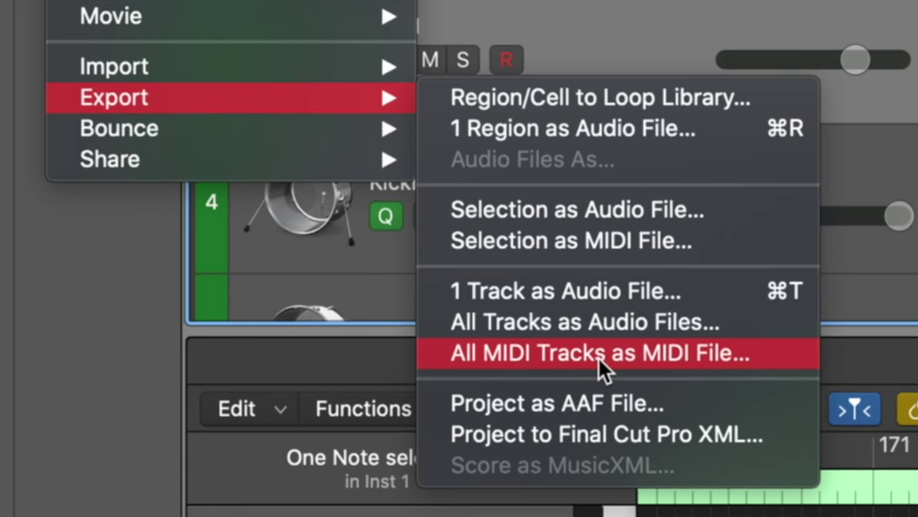
Step: Export all MIDI tracks as a MIDI file, delete the Inst 1 region, and expand the Tempo Map lane
left_click(598, 356)
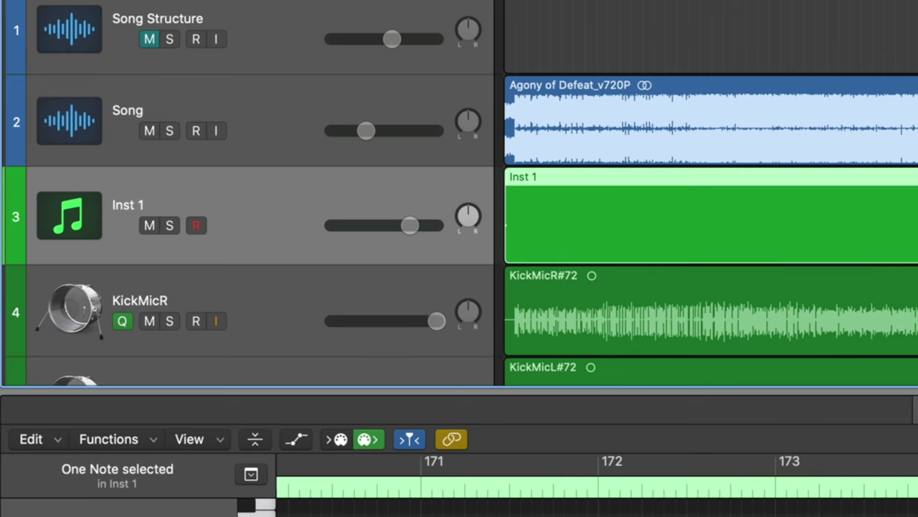
key("Delete")
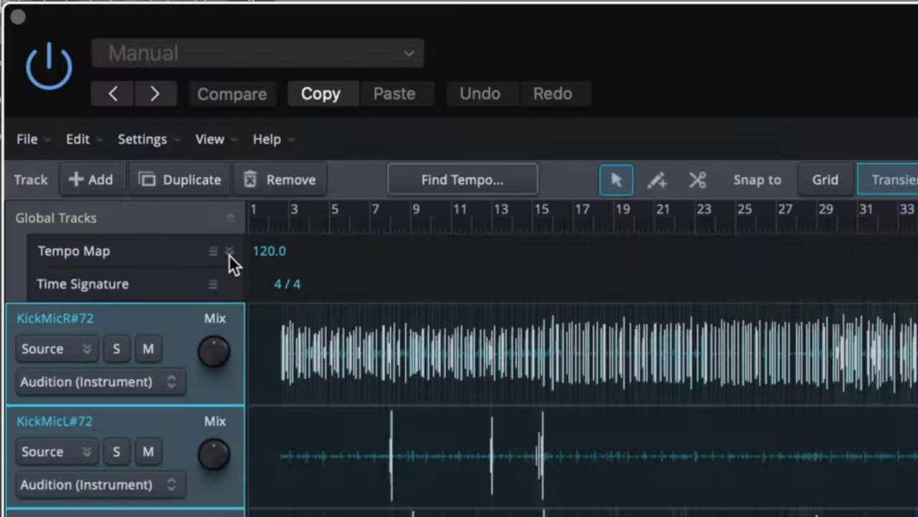
left_click(213, 251)
Step: Load the Agony Of Defeat tempo map MIDI file into Superior Drummer's Tracker
left_click(215, 253)
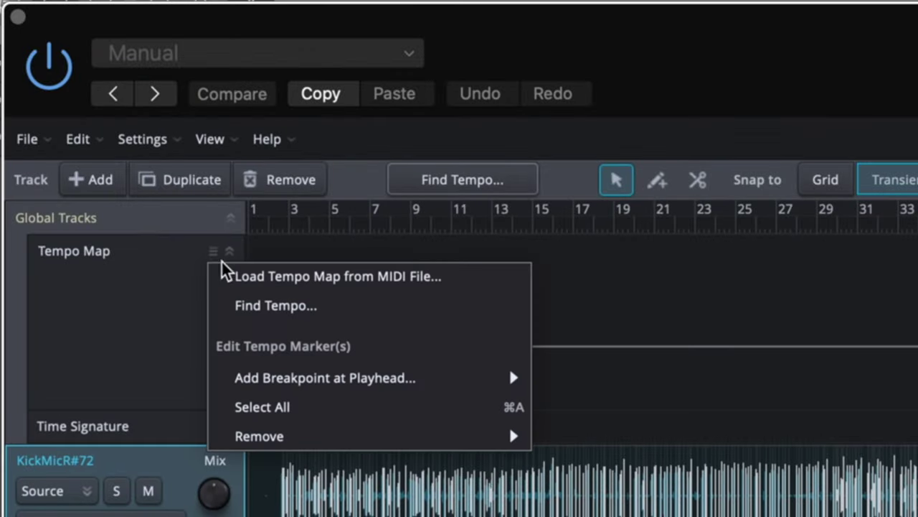
left_click(338, 273)
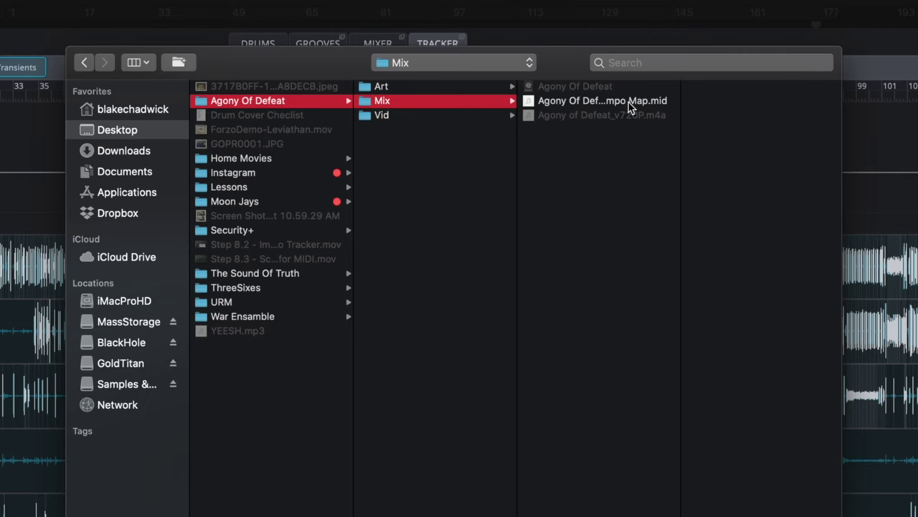
double_click(617, 100)
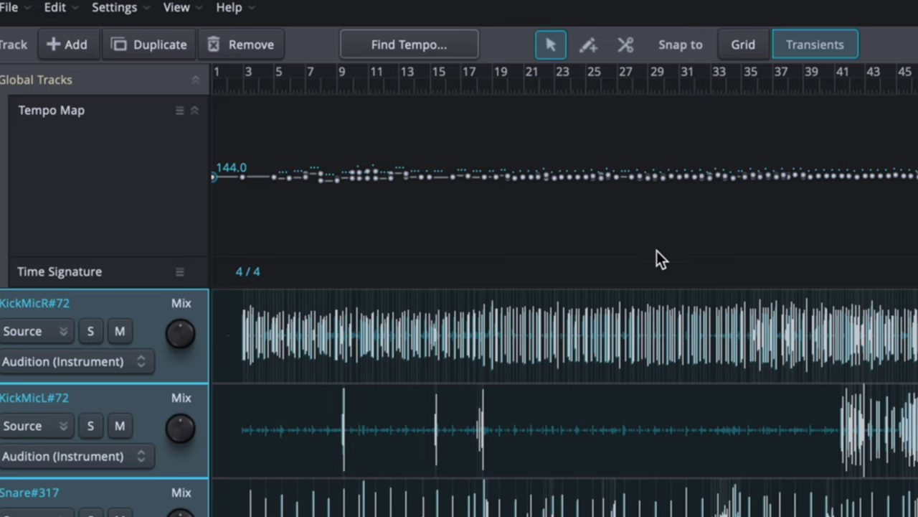
Step: Export using the Tracker Tempo Map and place the Tracker Export MIDI on track 3
left_click(631, 139)
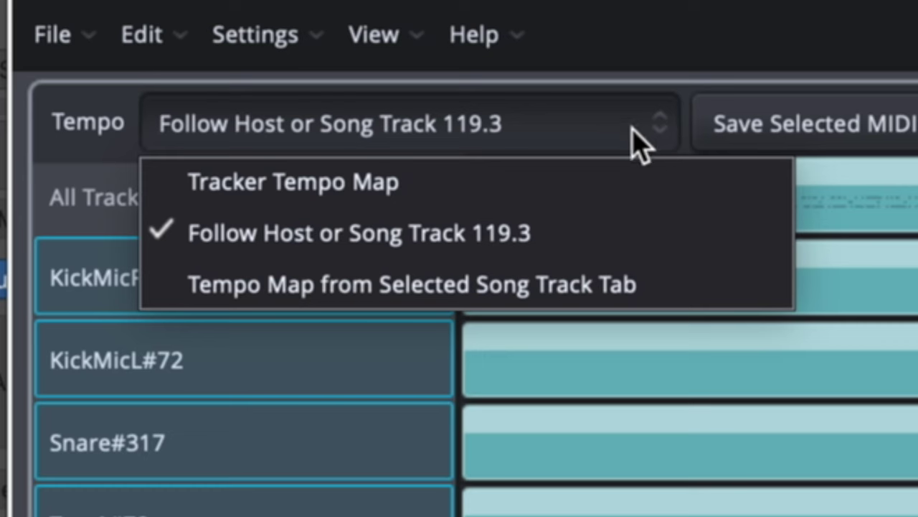
left_click(423, 190)
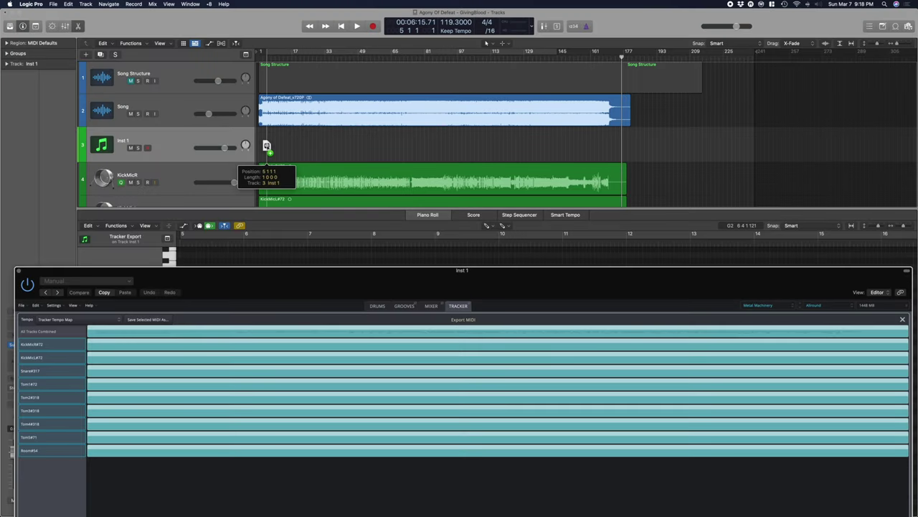
left_click_drag(266, 148, 290, 154)
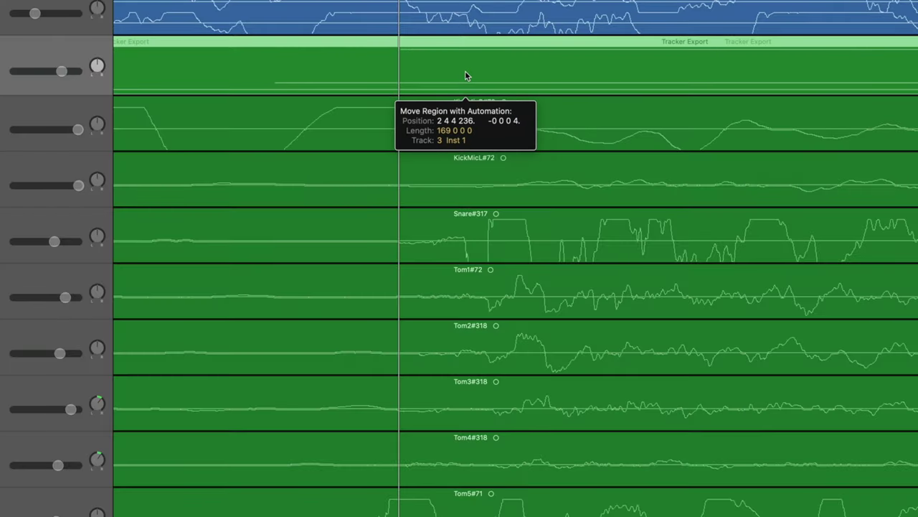
left_click_drag(464, 71, 464, 71)
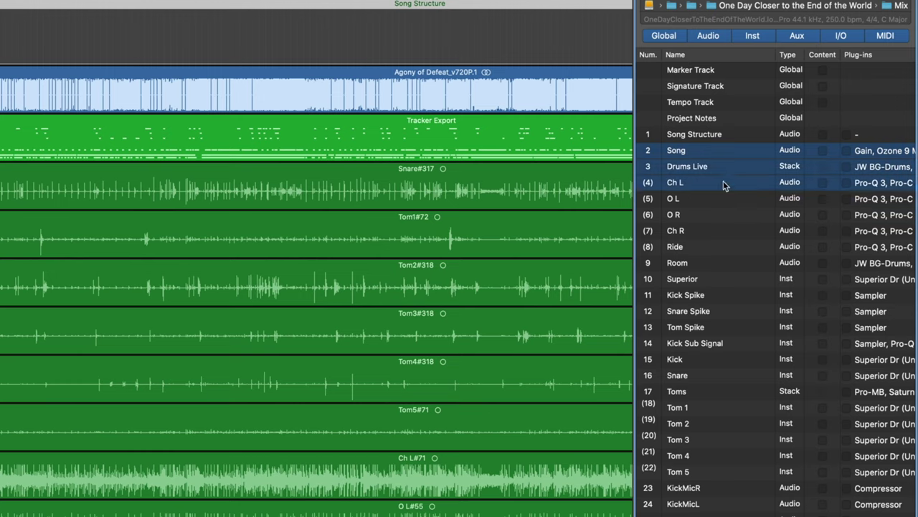
Step: Select the drum tracks except Superior, plus the mic channels through Room, in the Mixer
left_click_drag(723, 185, 732, 471)
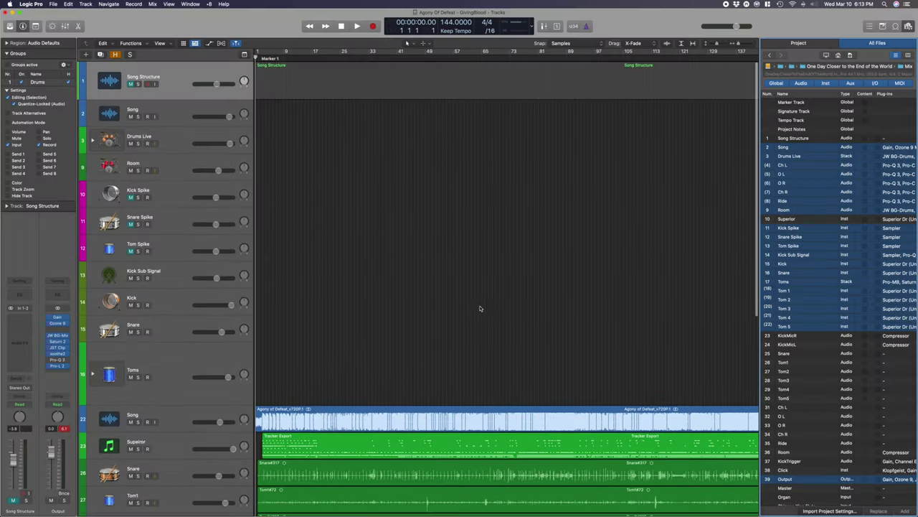
key("x")
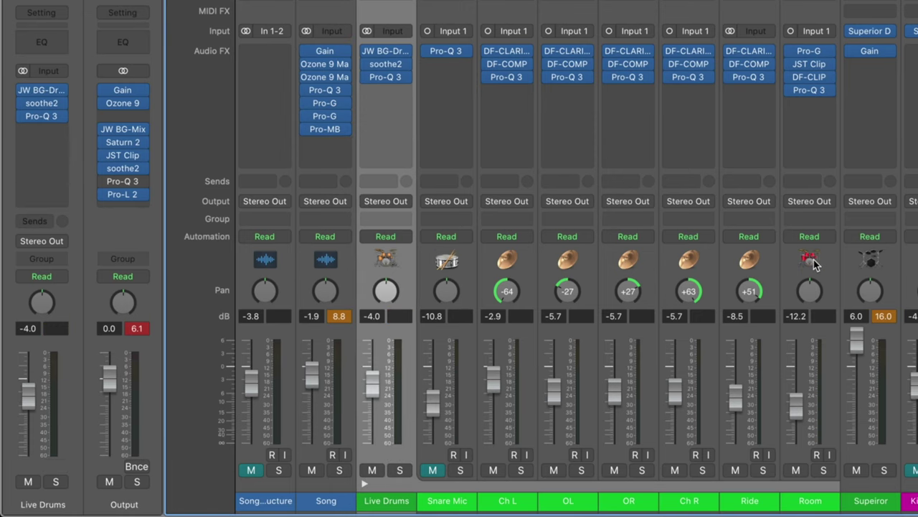
left_click(814, 264, "shift")
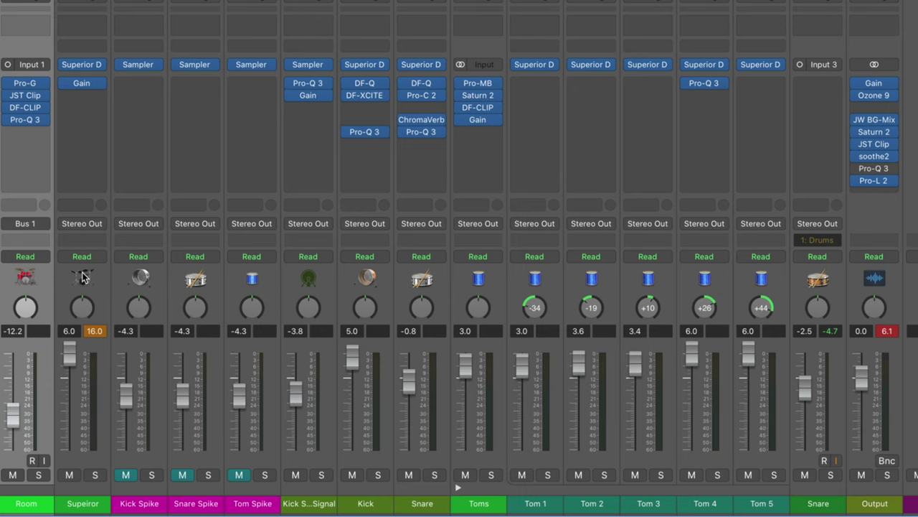
Step: Inspect the Superior, Kick Spike, Snare/Tom Spike, Kick Sub Signal and Snare channel strips
left_click(83, 277)
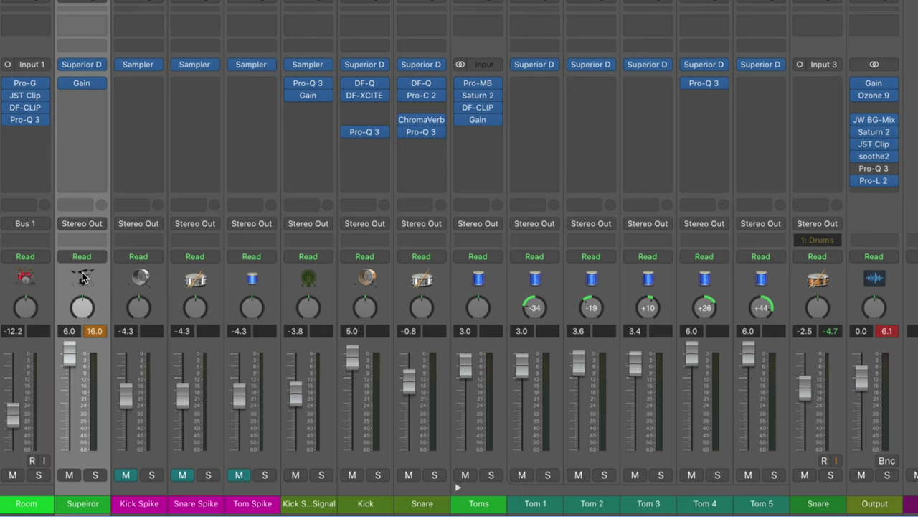
left_click(137, 278)
left_click(229, 280, "shift")
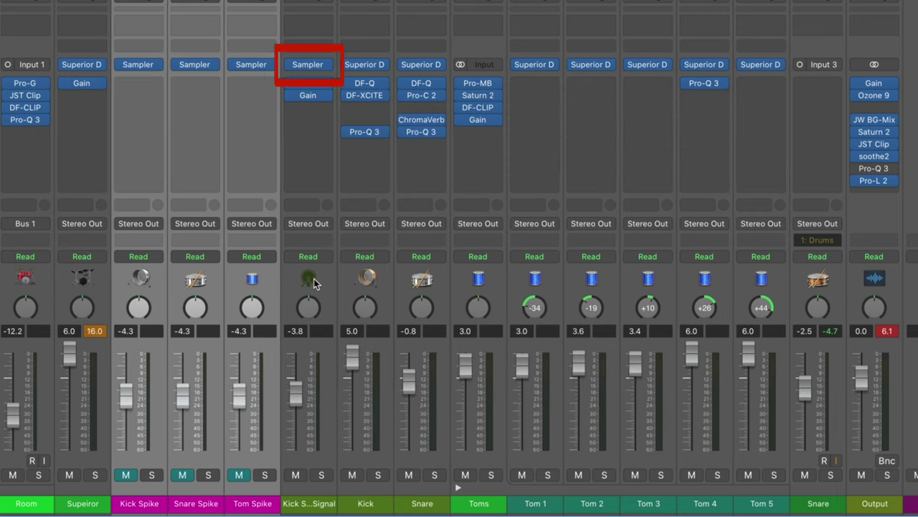
left_click(313, 282)
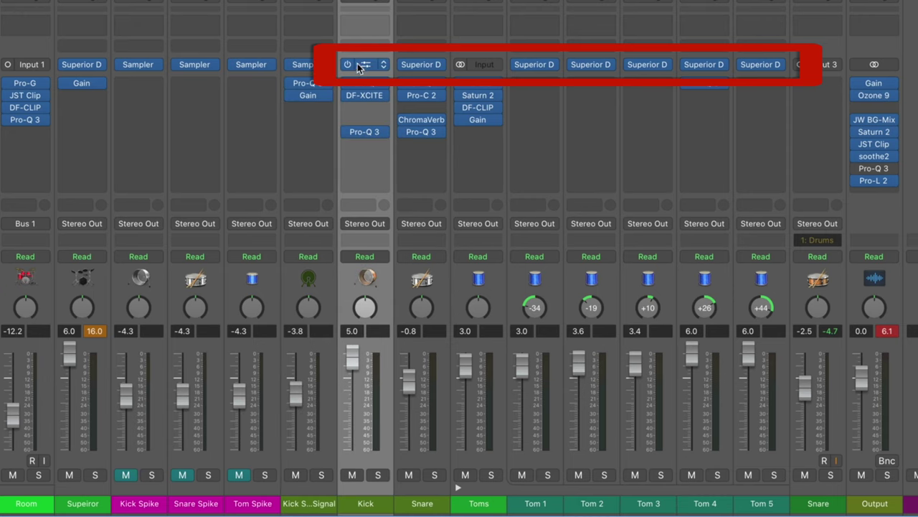
left_click(424, 289)
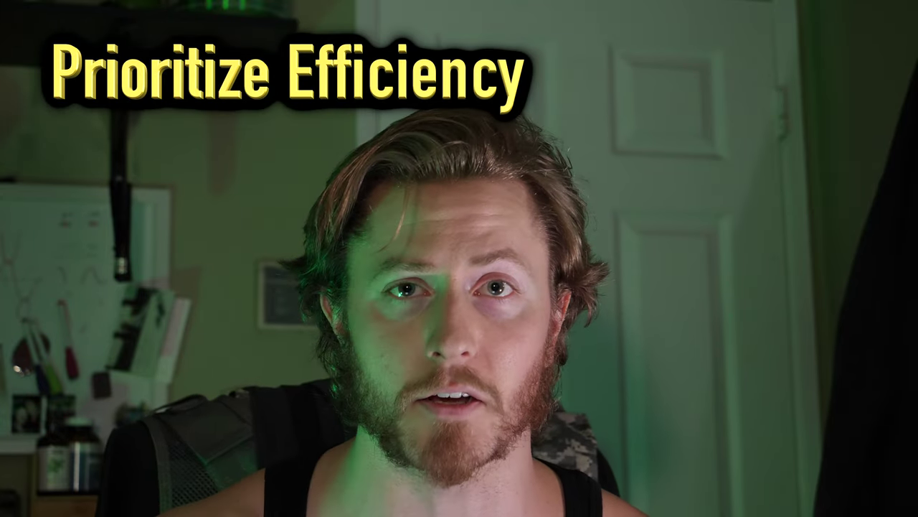
Step: Check Tom 4's output routing and leave it unchanged
left_click(673, 198)
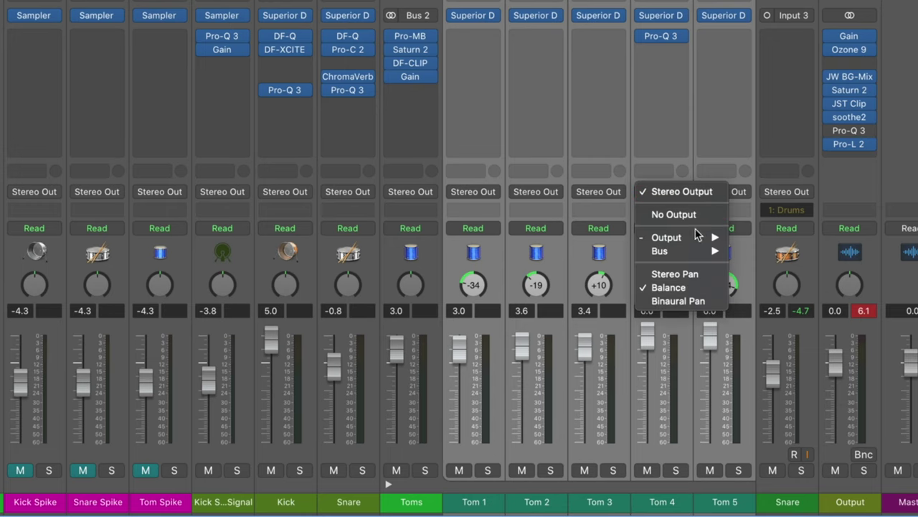
mouse_move(702, 256)
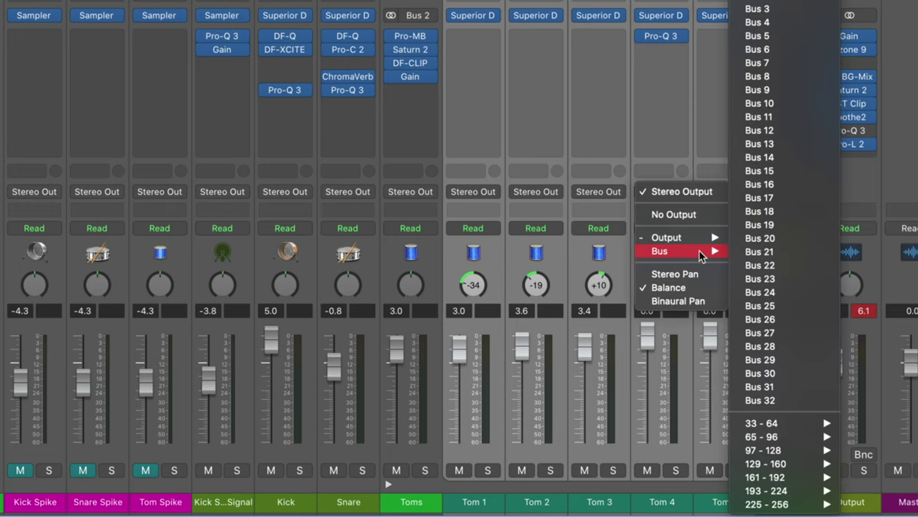
key("Escape")
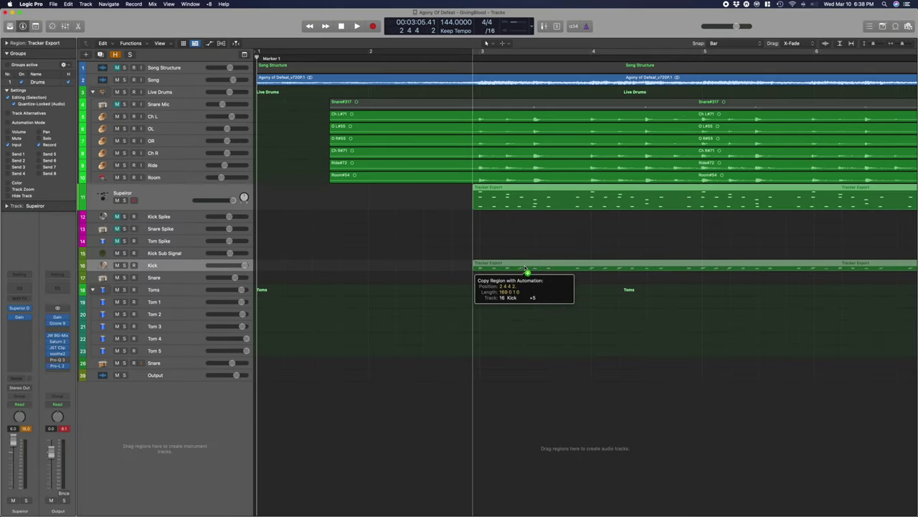
Step: Copy the Tom region onto Tom 2 and the Kick region onto Kick Spike, then select the Snare region
left_click_drag(518, 266, 522, 328)
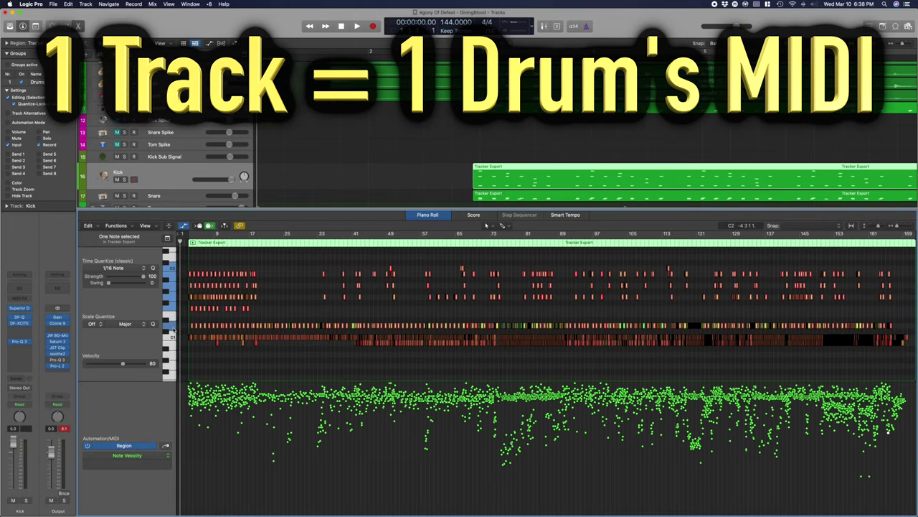
left_click_drag(690, 247, 691, 72)
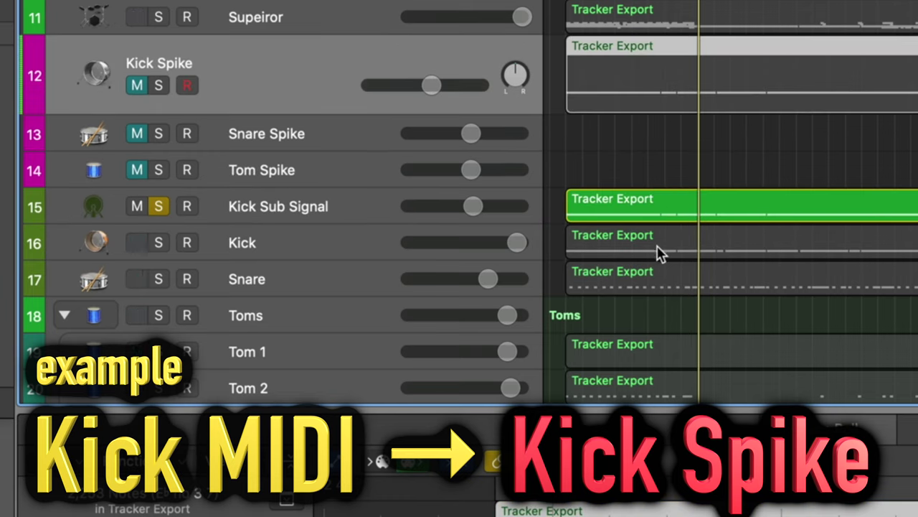
left_click(658, 284)
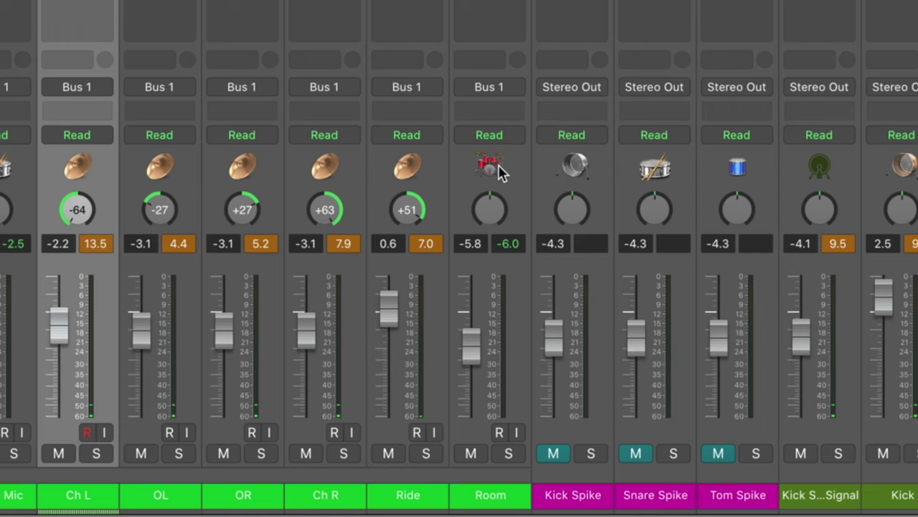
Step: Select the Room channel strip in the mixer
left_click(499, 170)
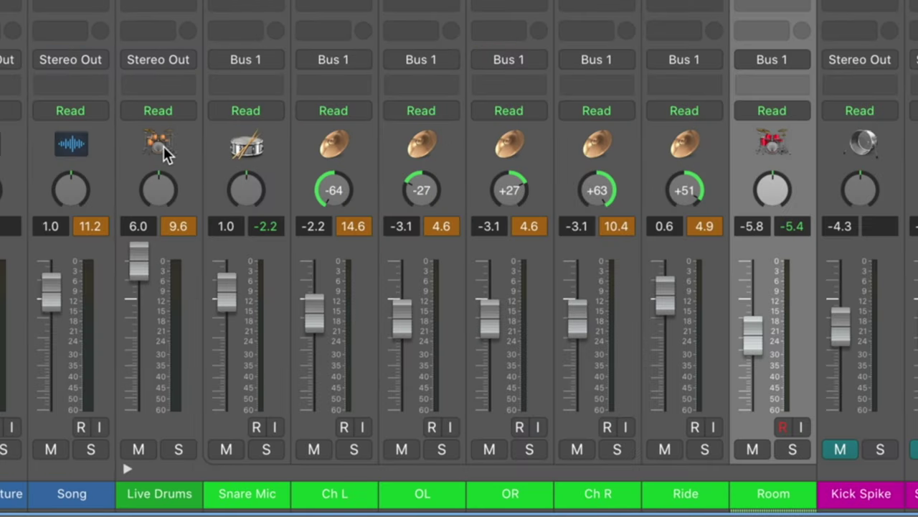
Step: Select the Live Drums channel strip, then the Kick Sub Signal channel
left_click(163, 149)
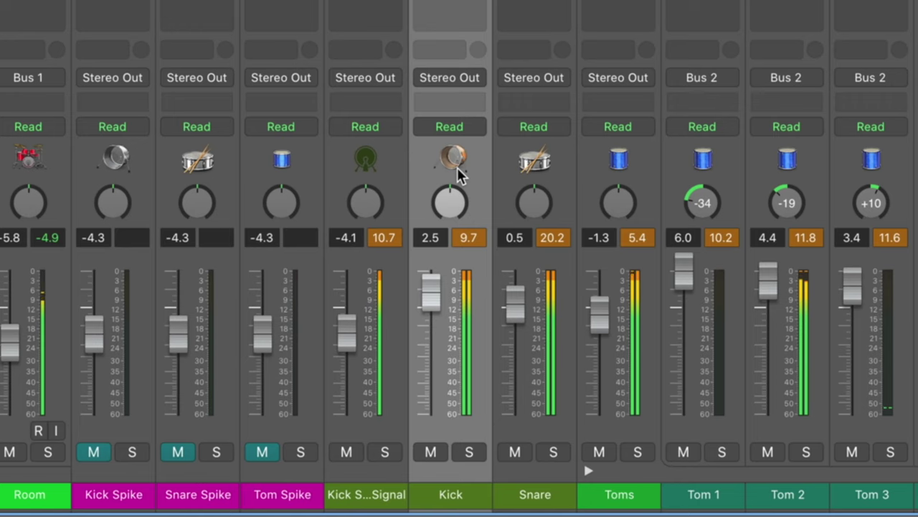
left_click(372, 165)
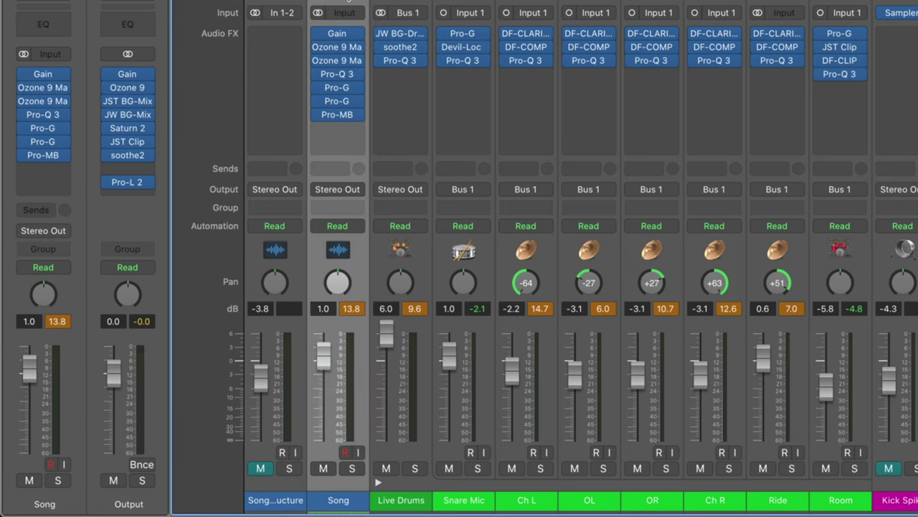
Step: Open the Gain plug-in on the Song channel strip
left_click(341, 37)
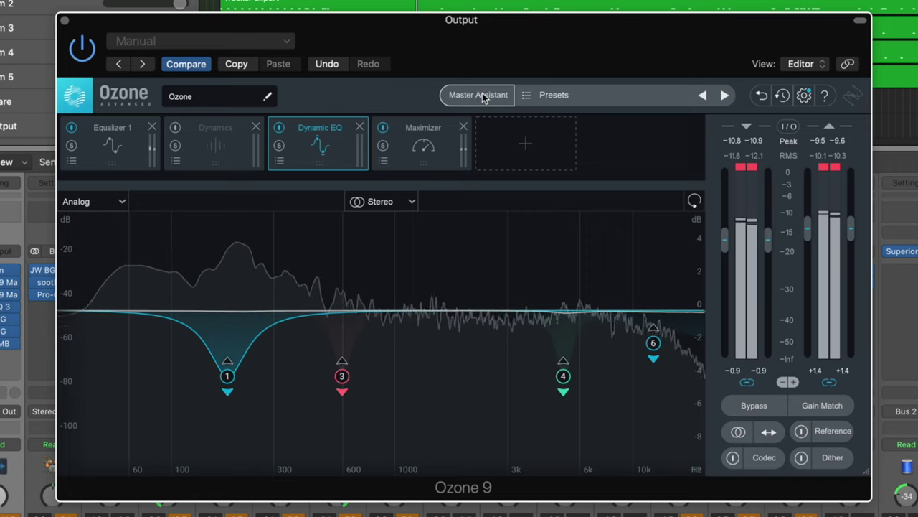
Step: Master the mix with Ozone's assistant, Maximizer threshold -1.0 dB, and bounce it to Agony Of Defeat DJ.m4a
left_click(483, 98)
left_click(473, 404)
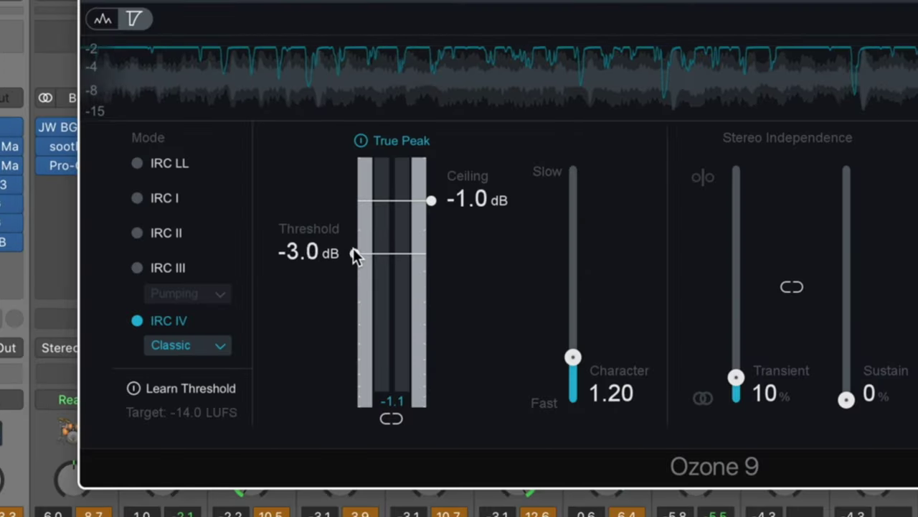
left_click_drag(352, 256, 353, 201)
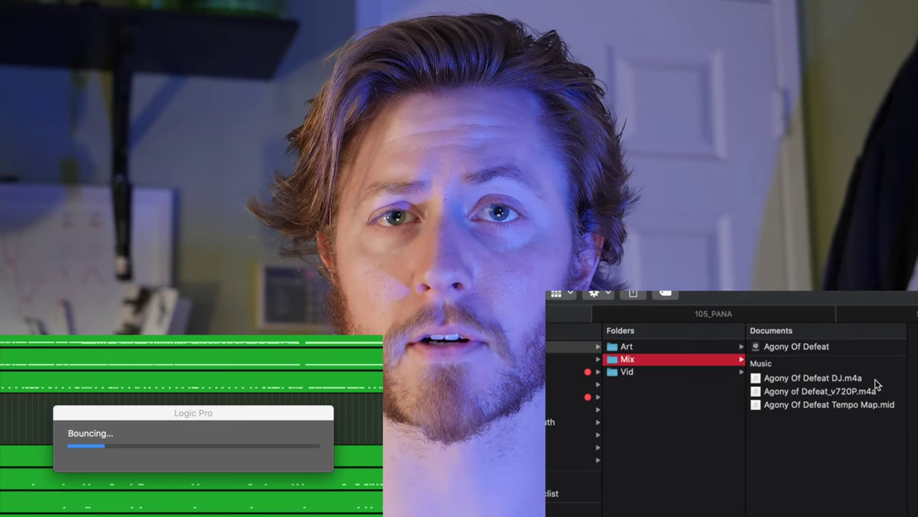
left_click(874, 380)
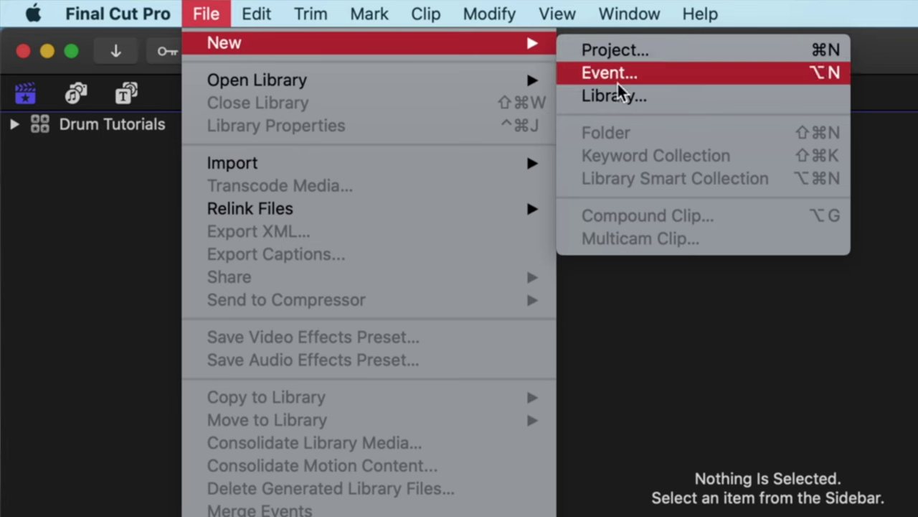
Step: Create and save a new library, then import the camera video files into its event
left_click(639, 96)
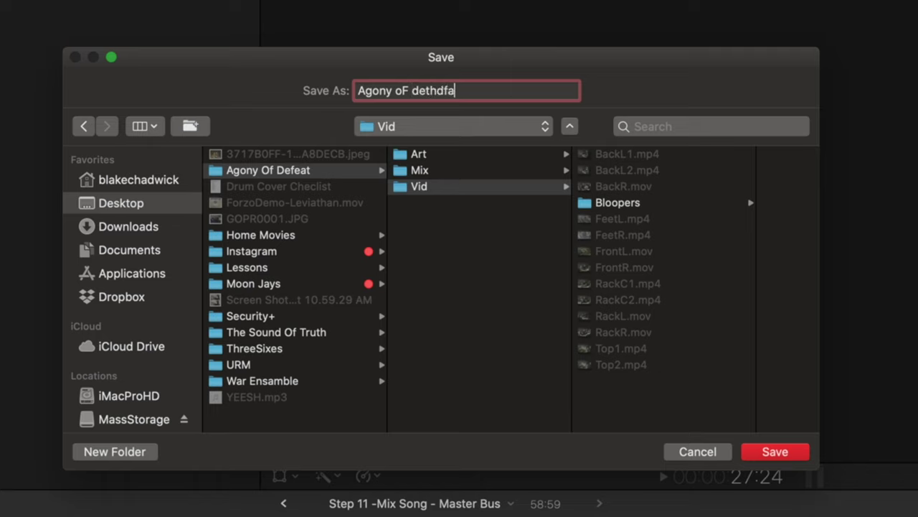
key("Return")
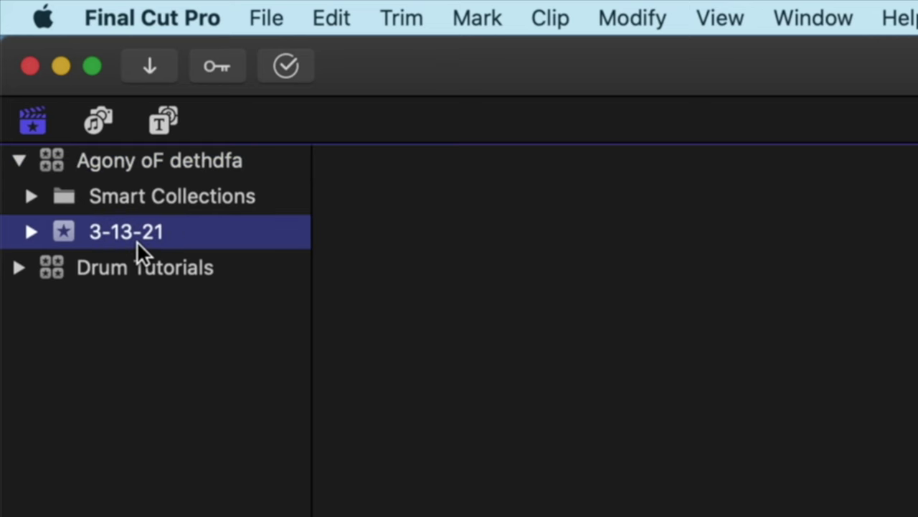
left_click_drag(769, 447, 327, 334)
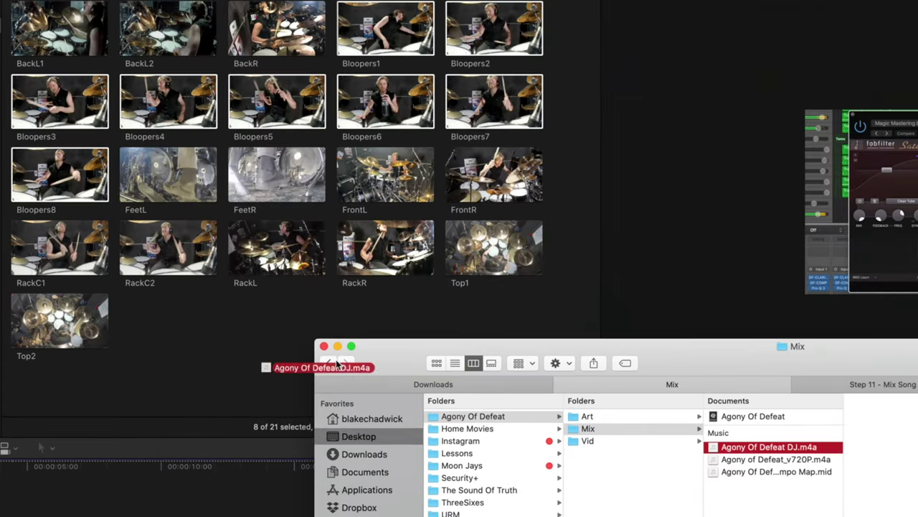
Step: Build a new multicam clip from all imported clips at a 60p frame rate
key("super+a")
right_click(180, 323)
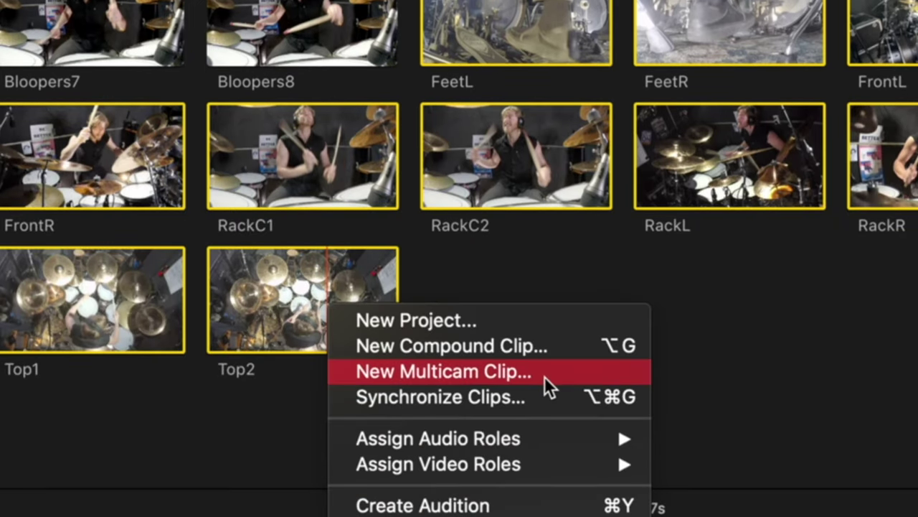
left_click(545, 371)
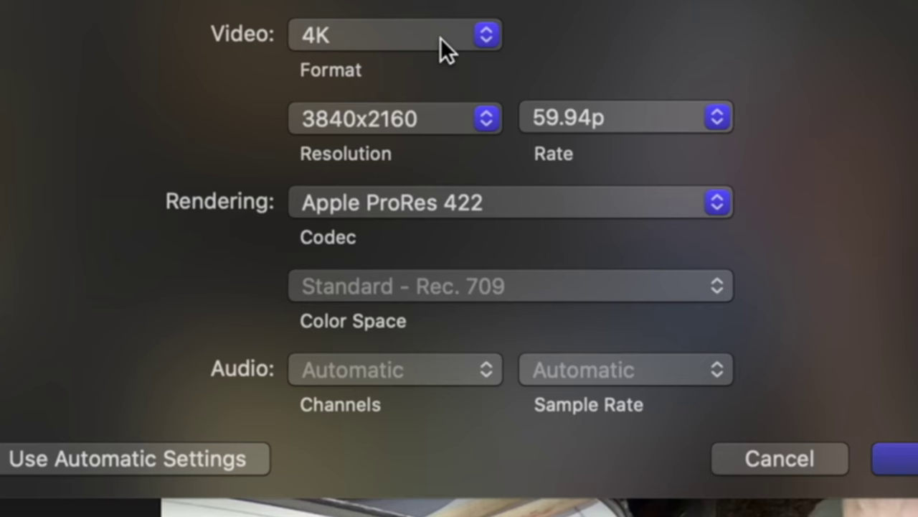
left_click(632, 118)
left_click(654, 147)
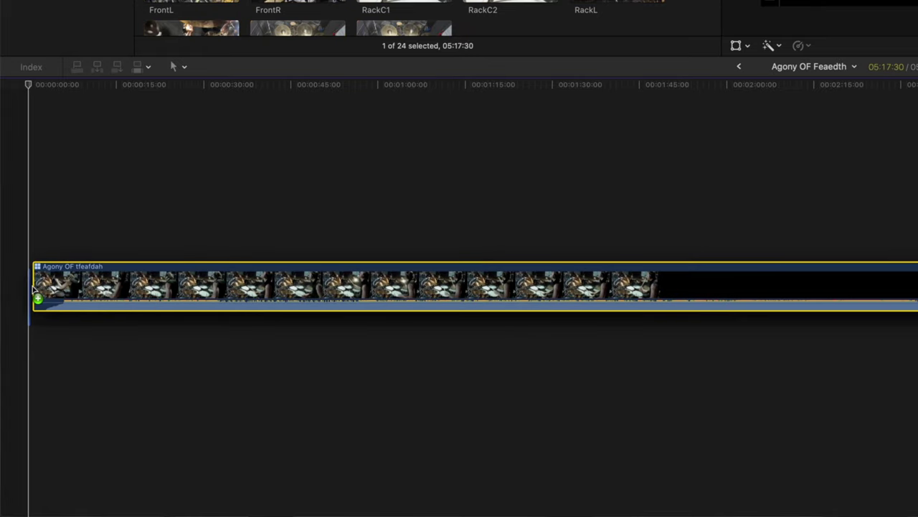
Step: In the angle editor, shift FeetR slightly earlier to sync and adjust highlights exposure
double_click(259, 302)
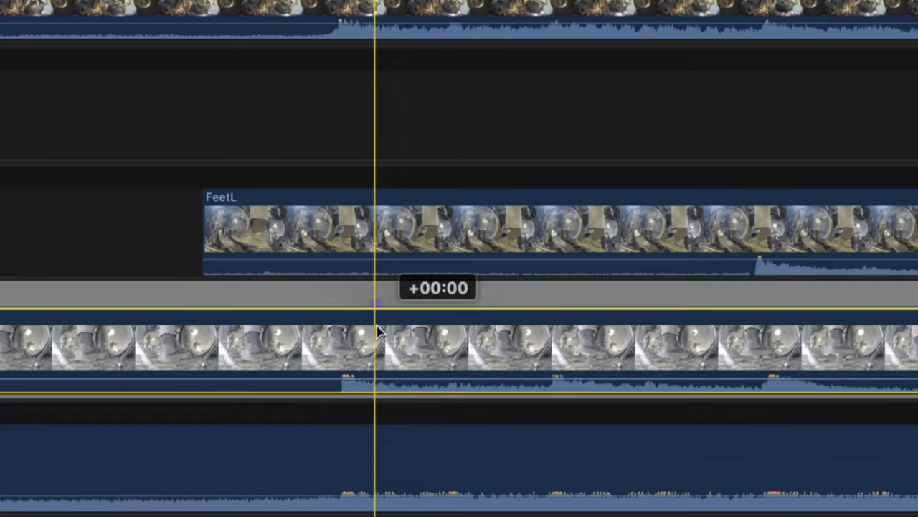
left_click_drag(388, 330, 371, 332)
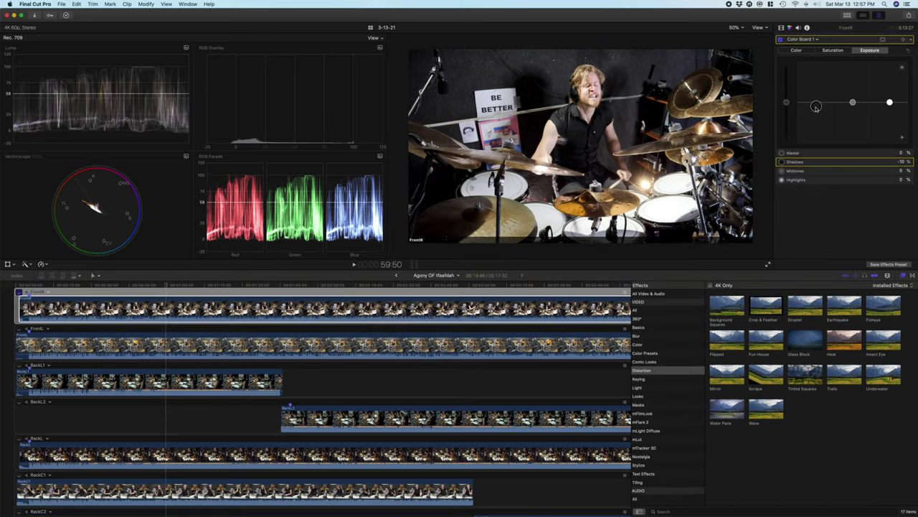
left_click(890, 102)
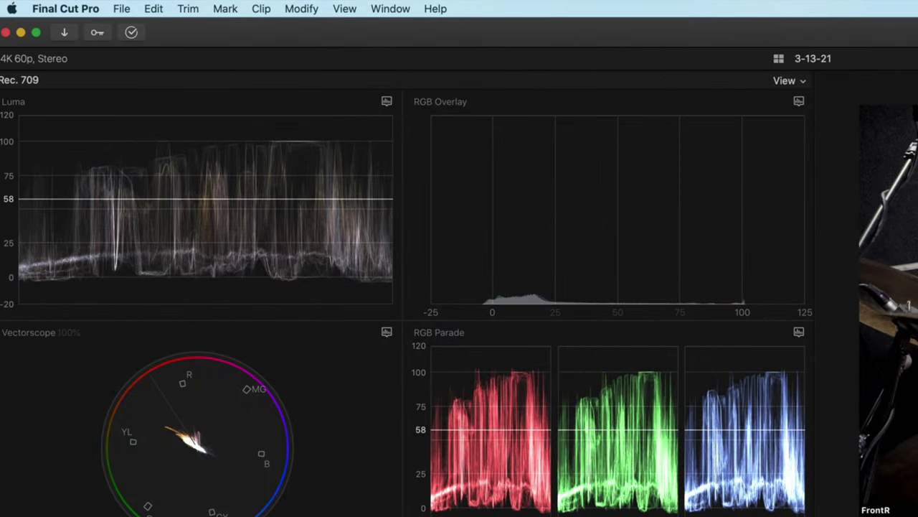
Step: Show the Comparison Viewer beside the main viewer and display the multicam angles
left_click(390, 9)
mouse_move(478, 132)
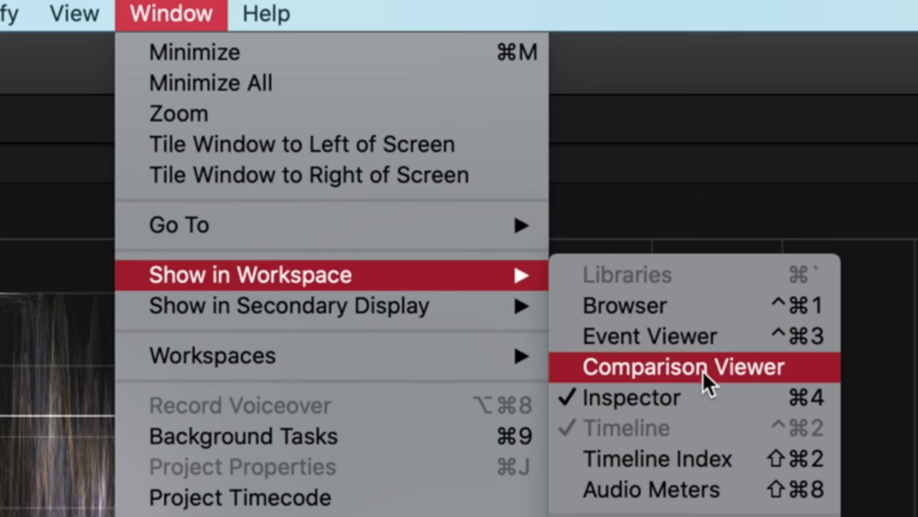
left_click(803, 376)
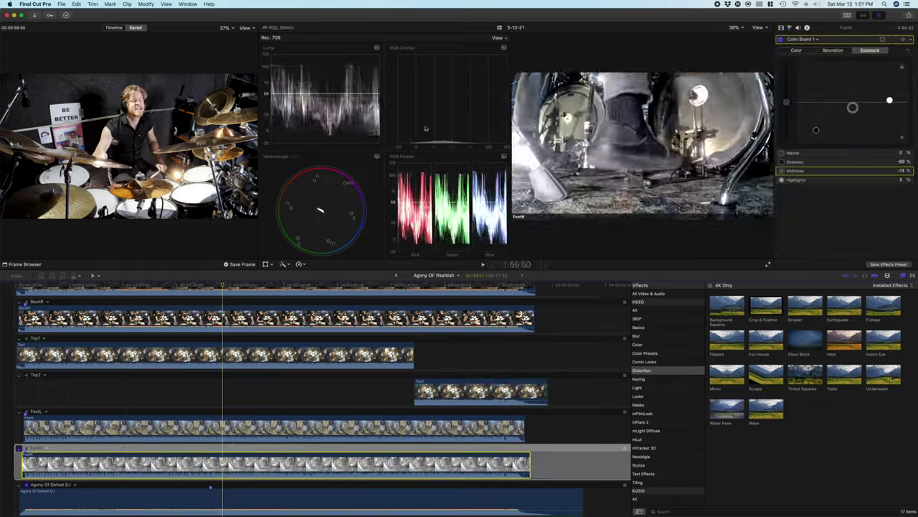
left_click(758, 27)
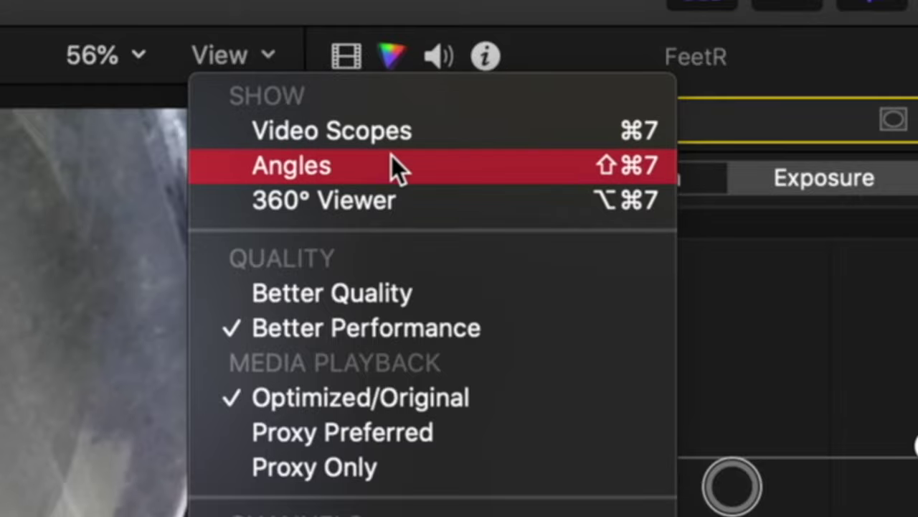
left_click(400, 170)
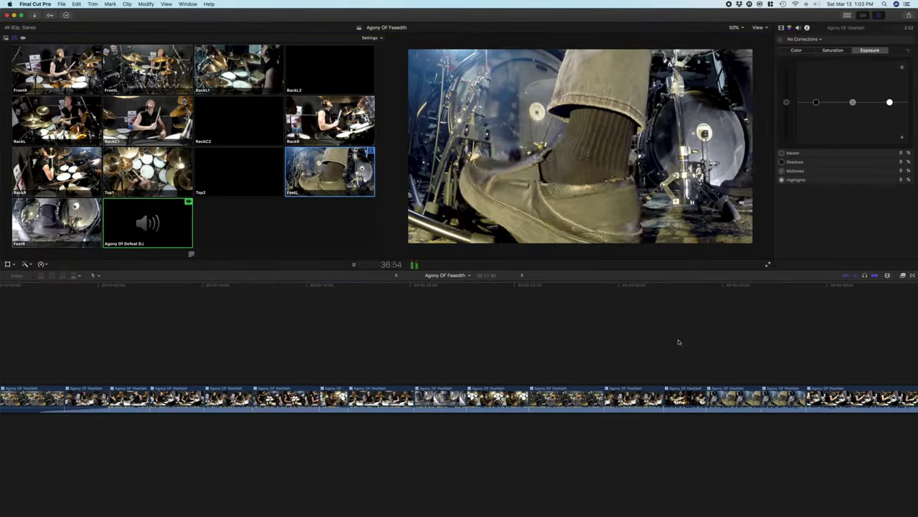
Step: Play the multicam clip and switch between camera angles in real time as the song plays
key("space")
key("space")
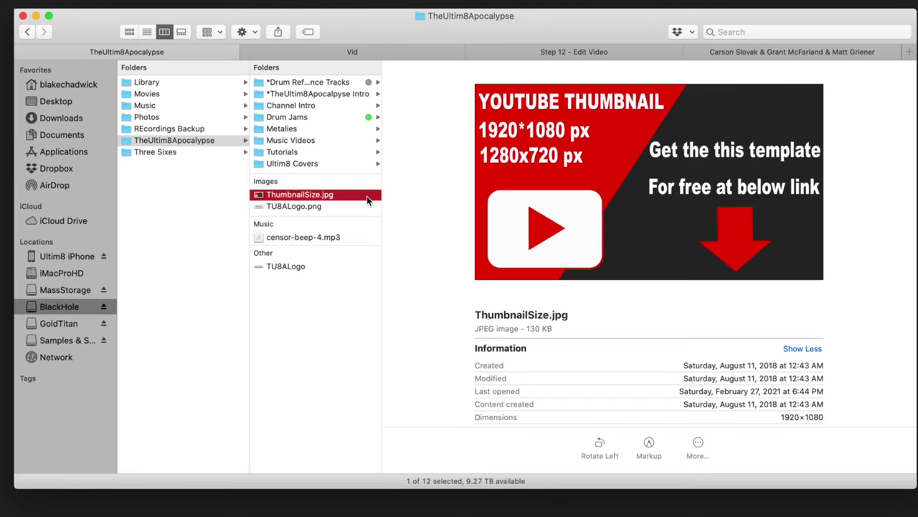
Step: Open ThumbnailSize.jpg in Affinity Photo and delete its Background layer
right_click(367, 200)
mouse_move(401, 214)
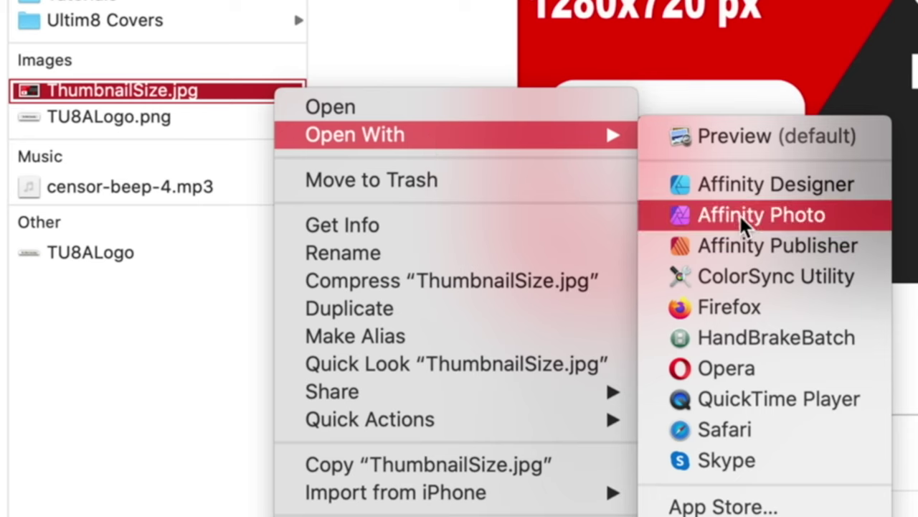
left_click(834, 222)
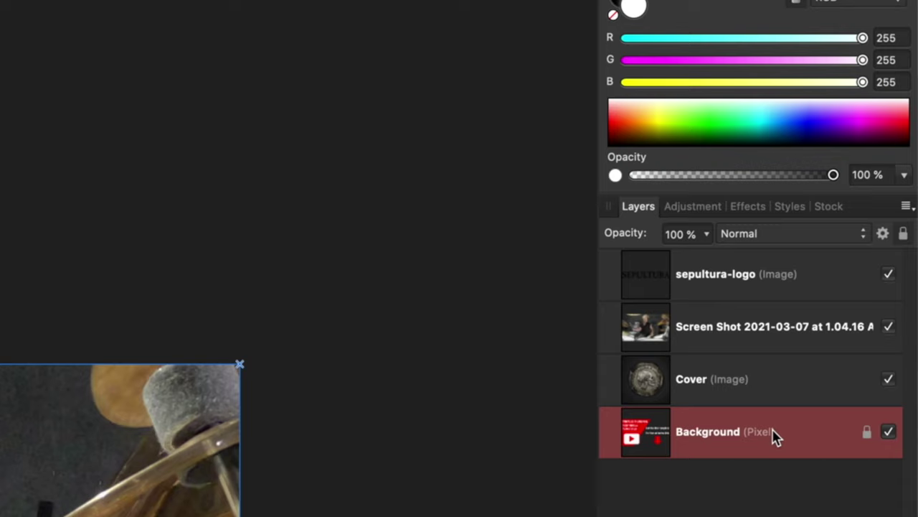
key("Delete")
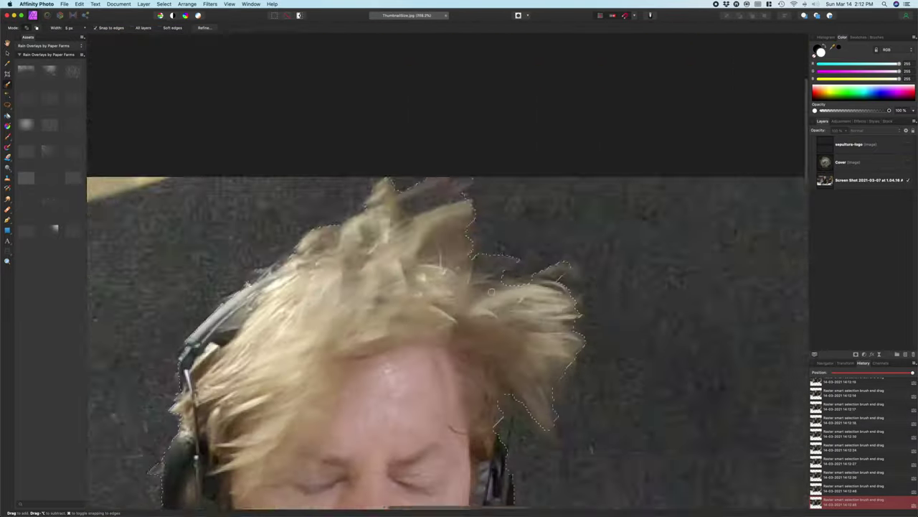
Step: Add a mask layer for the drummer, widen SEPULTURA's outer glow, and export the thumbnail as JPEG
left_click(144, 4)
left_click(525, 462)
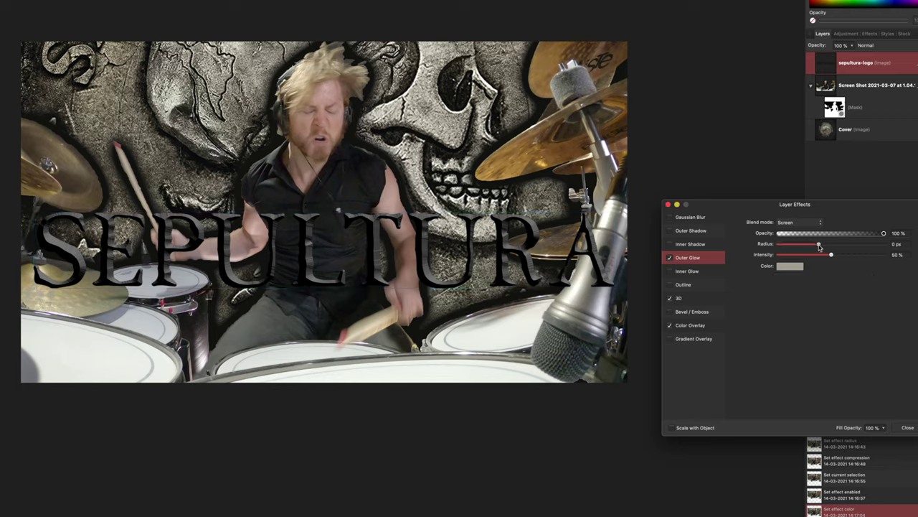
left_click_drag(825, 245, 859, 245)
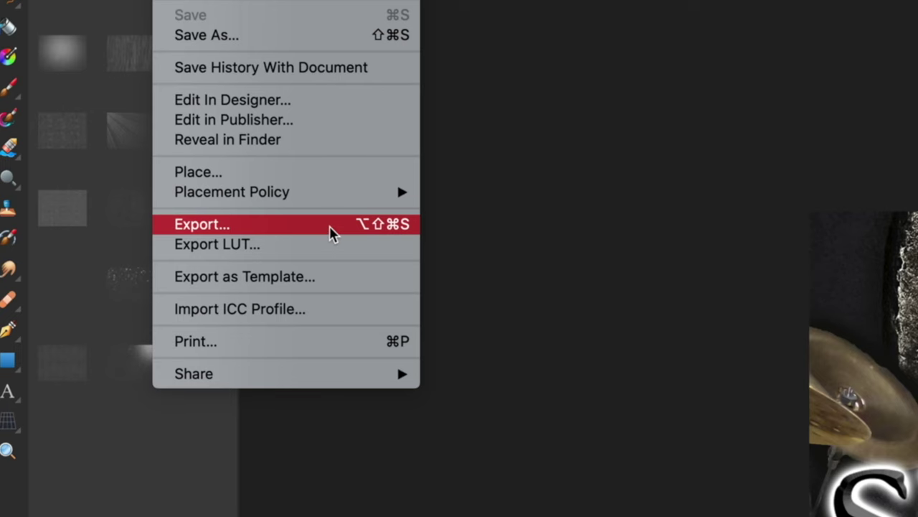
left_click(332, 226)
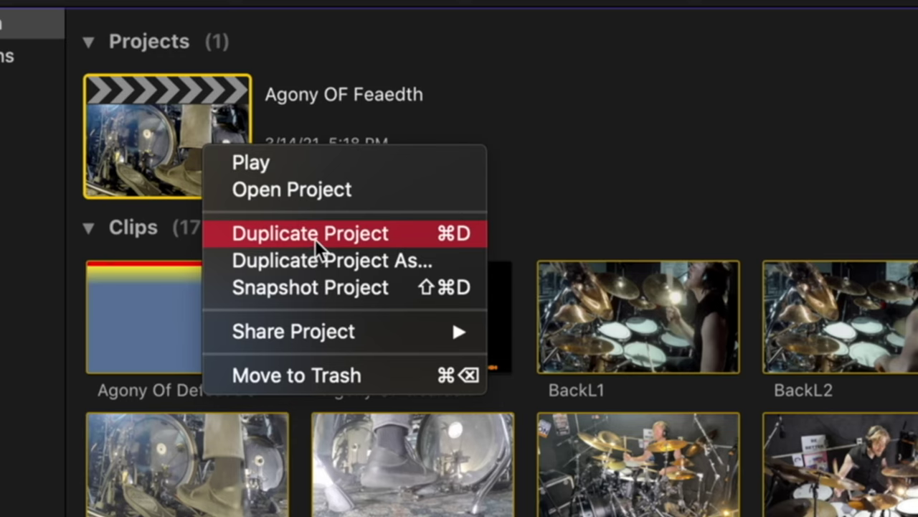
Step: Duplicate the project as a trailer version with a 720p HD video format
left_click(315, 239)
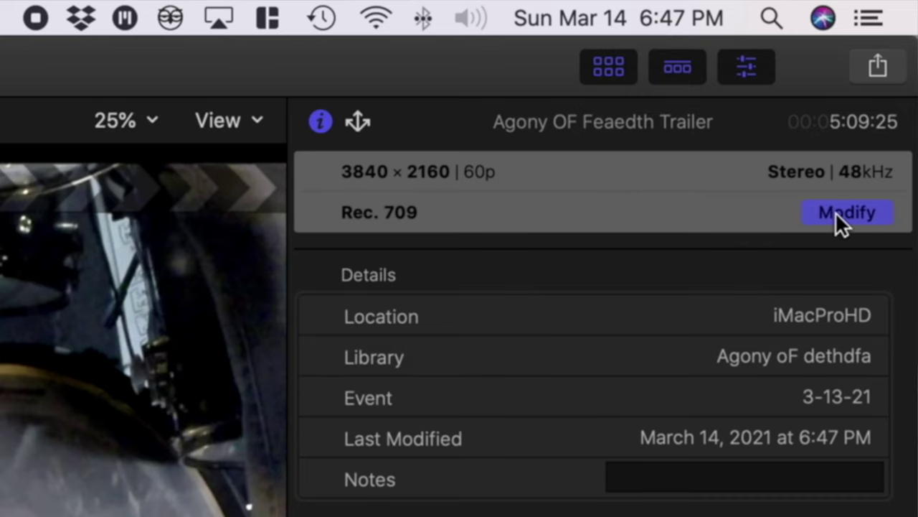
left_click(836, 212)
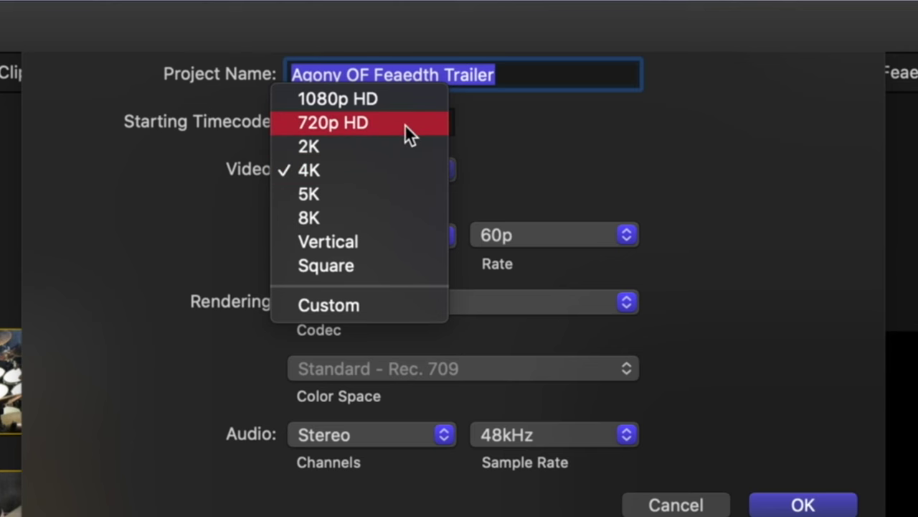
left_click(405, 124)
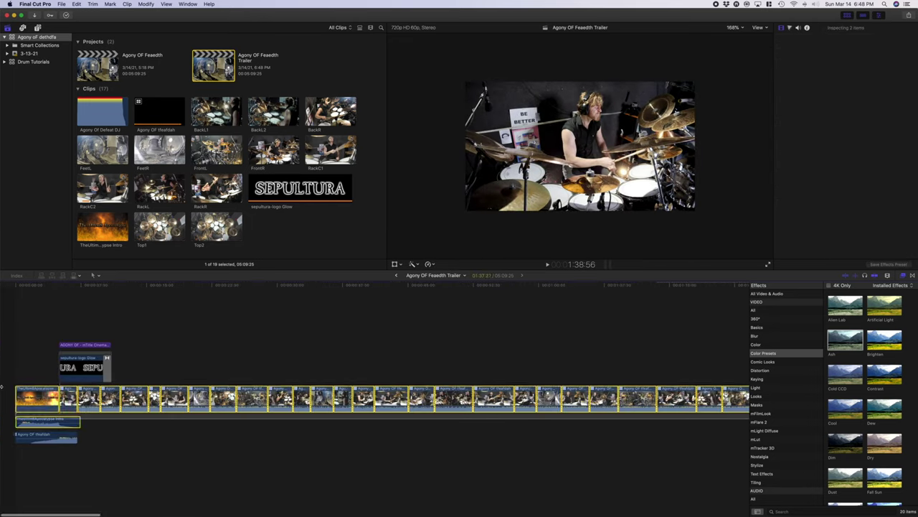
Step: Select the title clip and play back the trailer opening to review the title
left_click(89, 356)
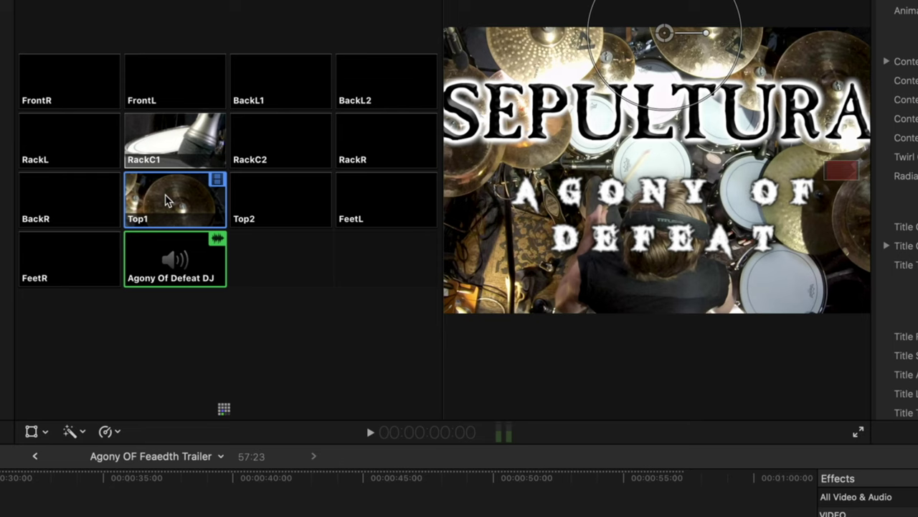
key("space")
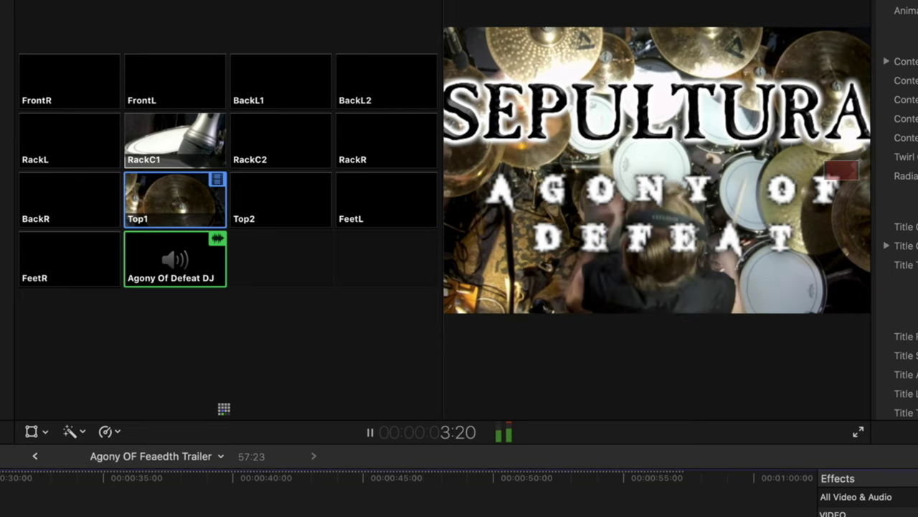
key("space")
key("j")
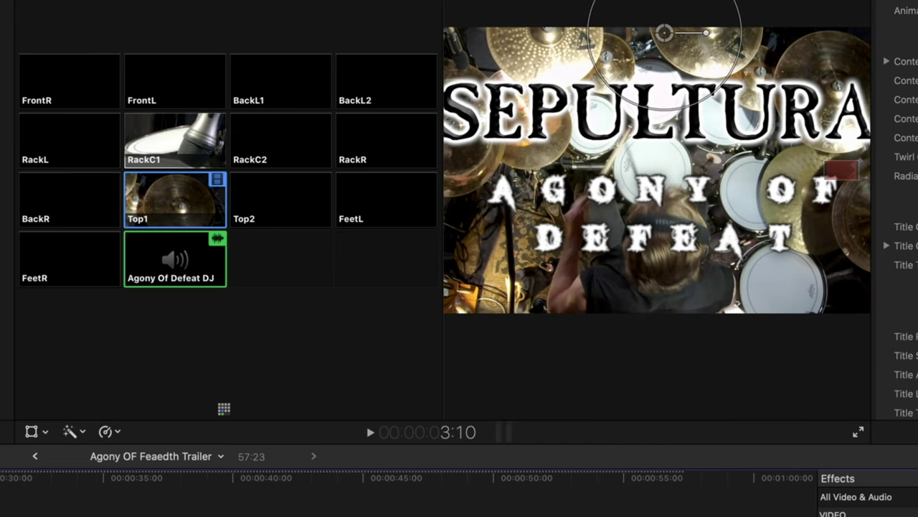
key("l")
key("Up")
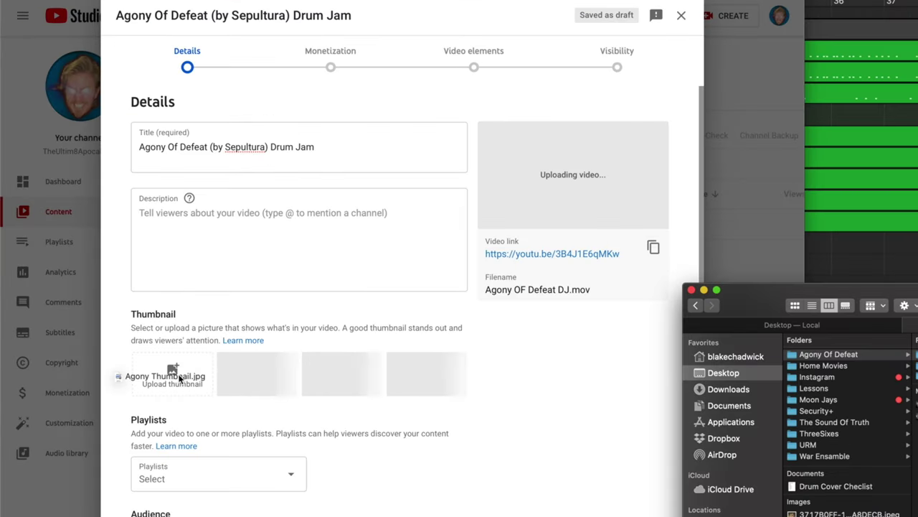
Step: Set Agony Thumbnail.jpg as the video thumbnail and caption the post 'NEW DRUM VIDEO!!' with #drum hashtags
left_click_drag(95, 266, 102, 268)
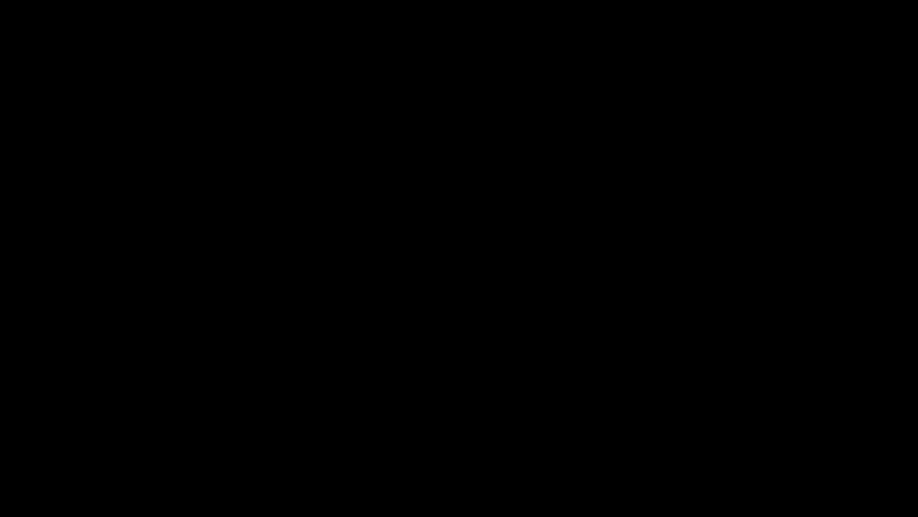
type("NEW DRUM VIDEO!!  GO WATCH IT ")
type("AND SUPPORT THE CHANNEL!! IM TERRIBLE AT MARKETING SO I NEED ALL THE HELP I CAN GET!!! 🥁 drum")
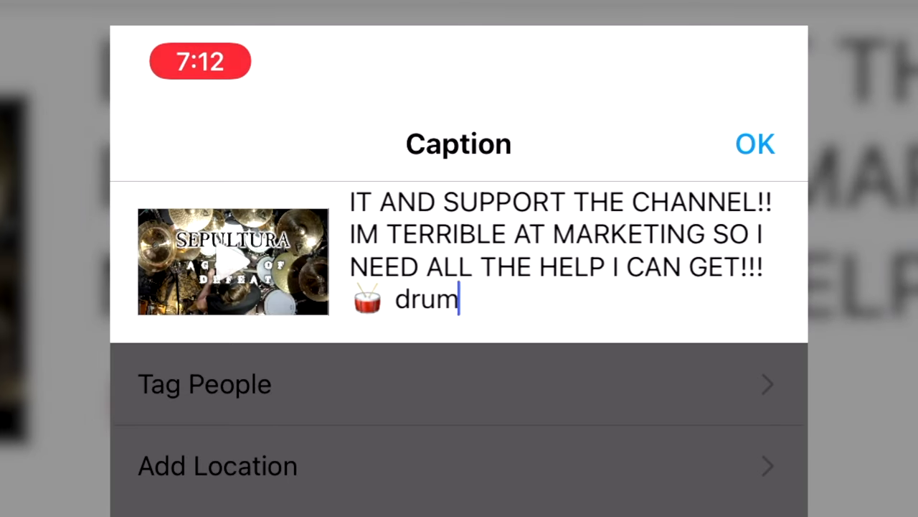
key("Return")
key("Return")
type("#drum #drums #drumming #drummer #drummers #drummersdrumming #drummerwatchingdrummersdrumming")
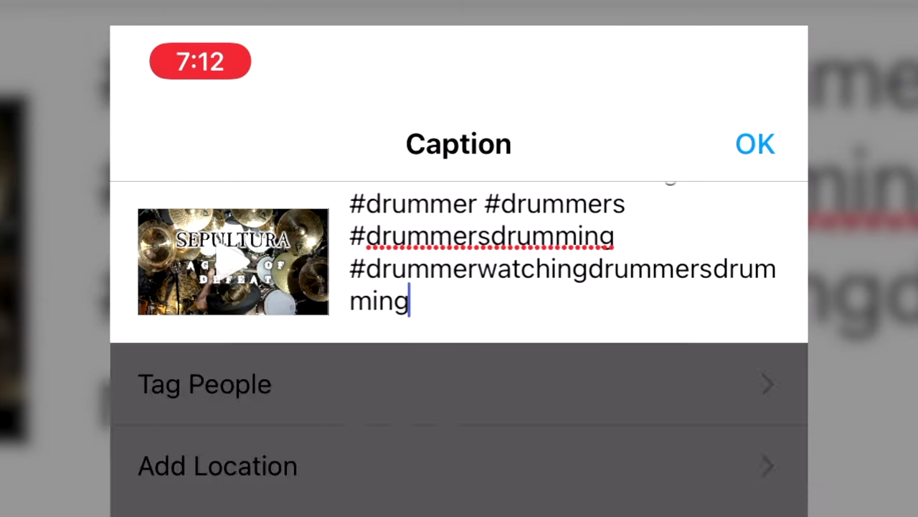